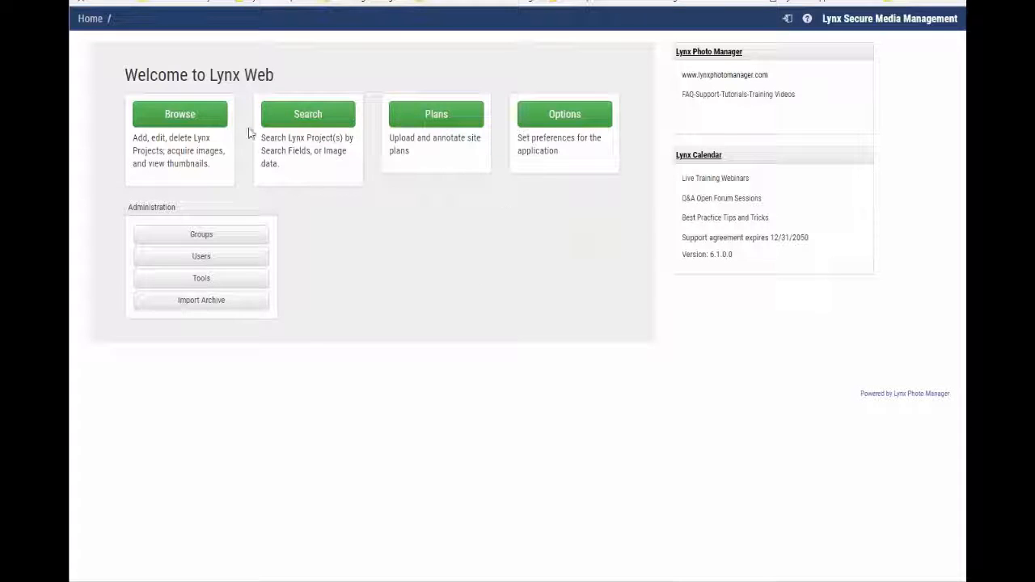
# Step: Open Browse from the Lynx Web home page to list the projects
pyautogui.click(185, 114)
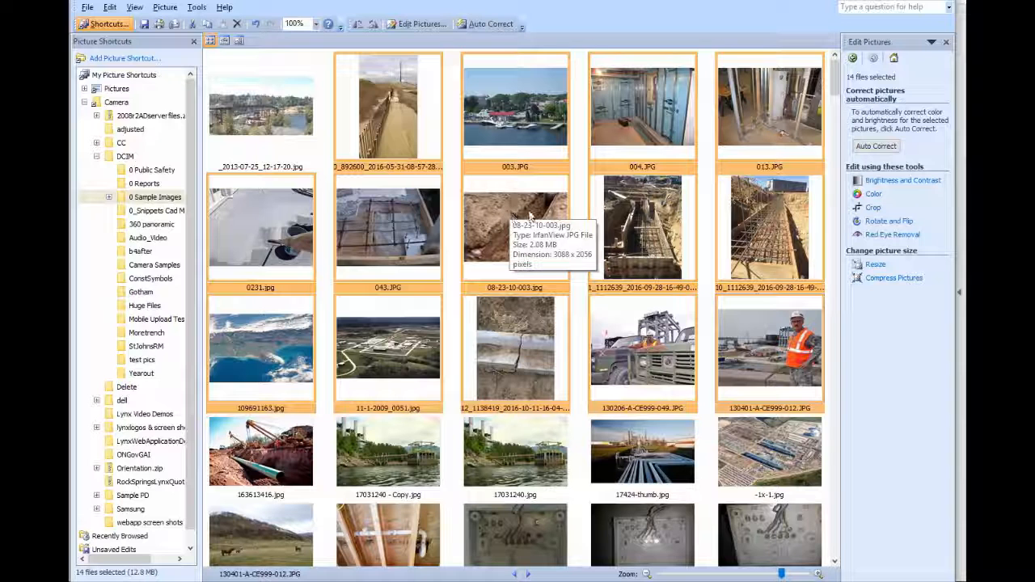
# Step: Select the nine photos from 0_892600 through 10_1112639 and bring up Resize for them
pyautogui.rightClick(385, 110)
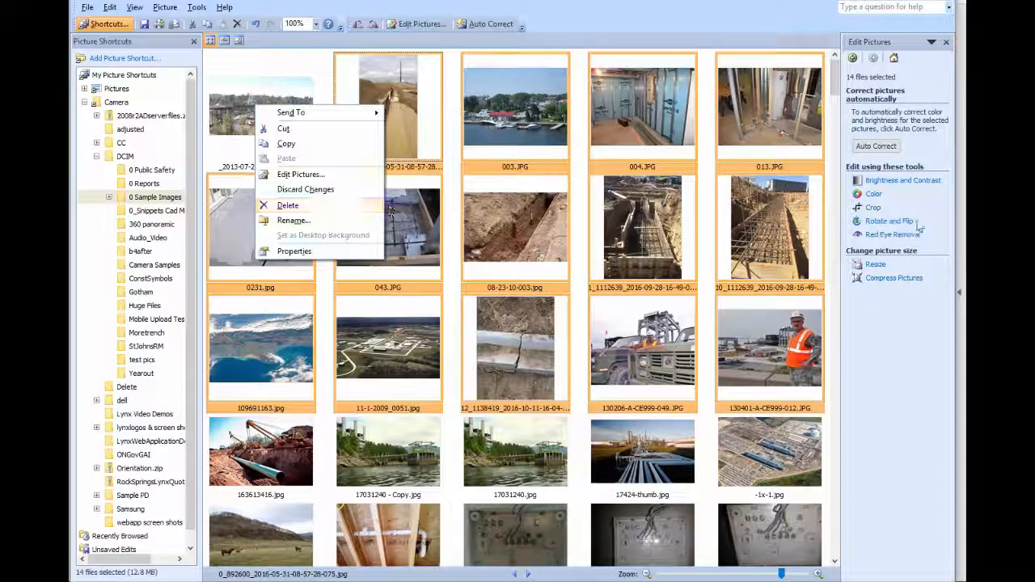
pyautogui.click(496, 129)
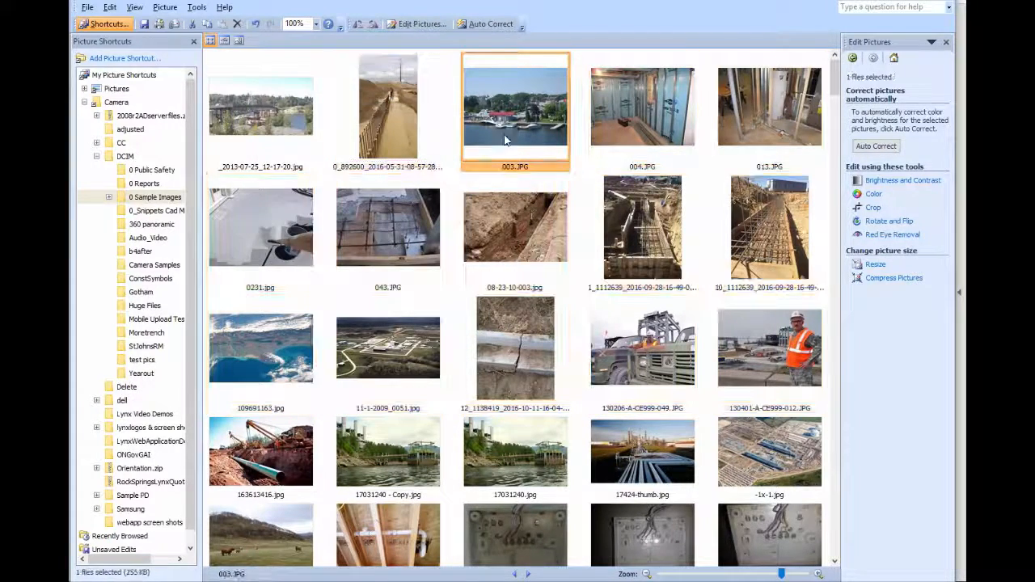
pyautogui.click(409, 130)
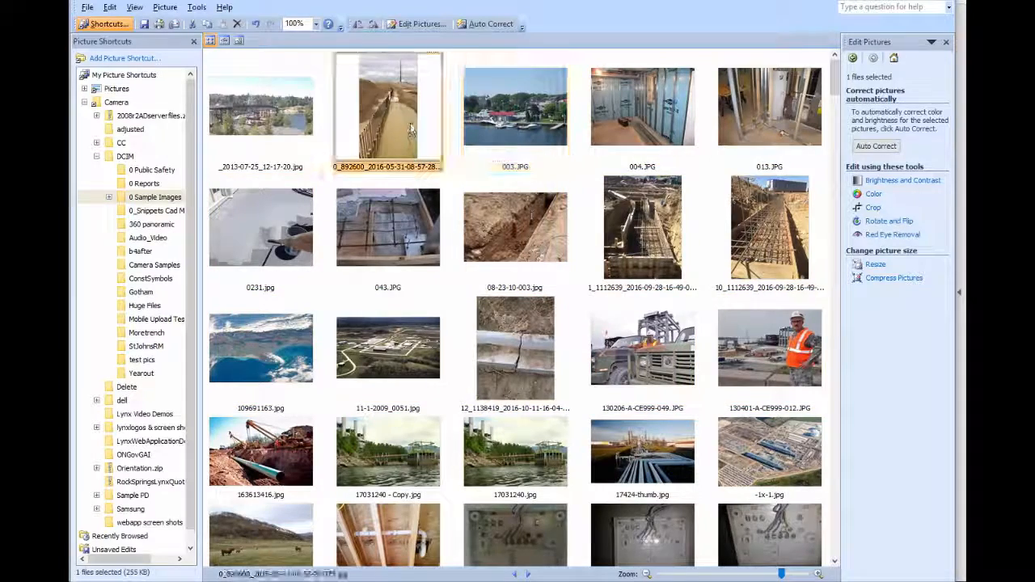
pyautogui.keyDown('shift'); pyautogui.click(762, 243); pyautogui.keyUp('shift')
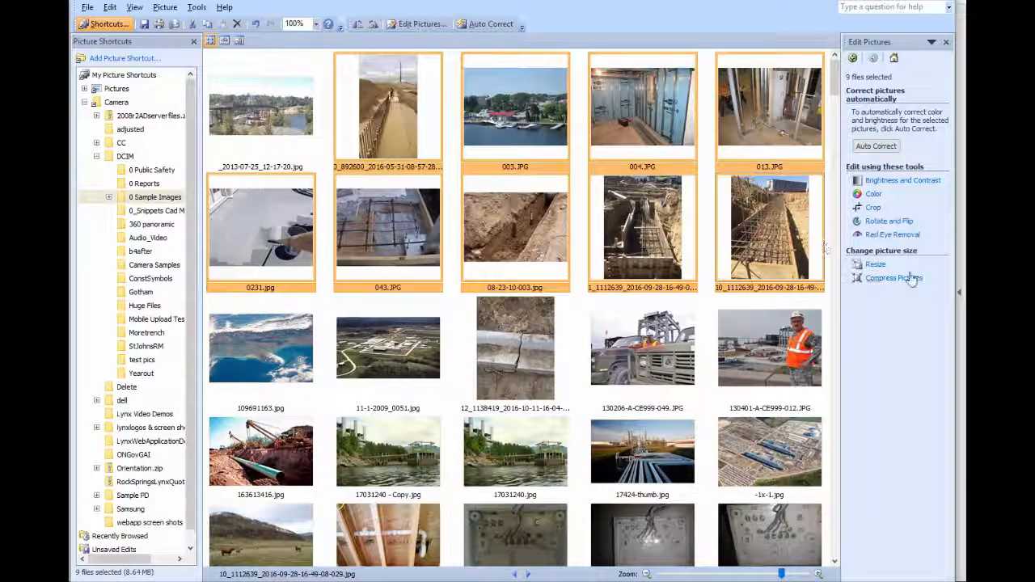
pyautogui.click(880, 267)
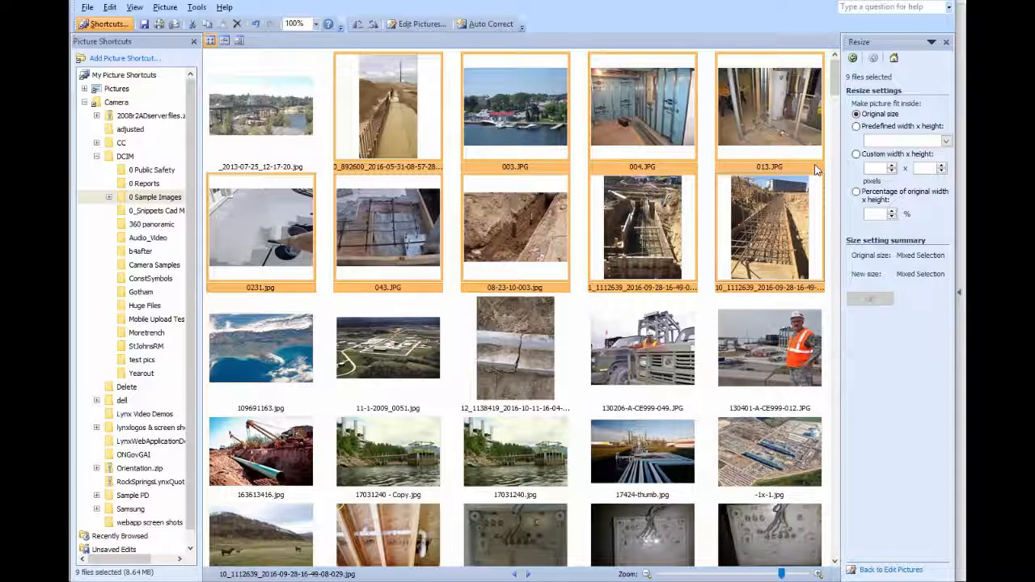
# Step: Select only the 08-23-10-003.jpg thumbnail
pyautogui.click(529, 229)
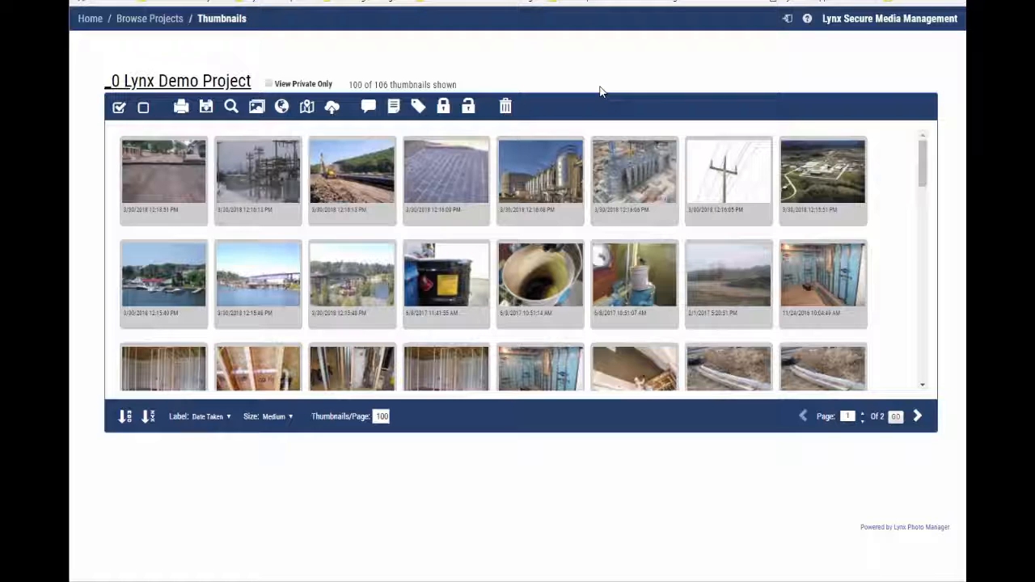
# Step: Return home, reopen 0 Lynx Demo Project and view its Asphalt photo in the Image Viewer
pyautogui.click(87, 19)
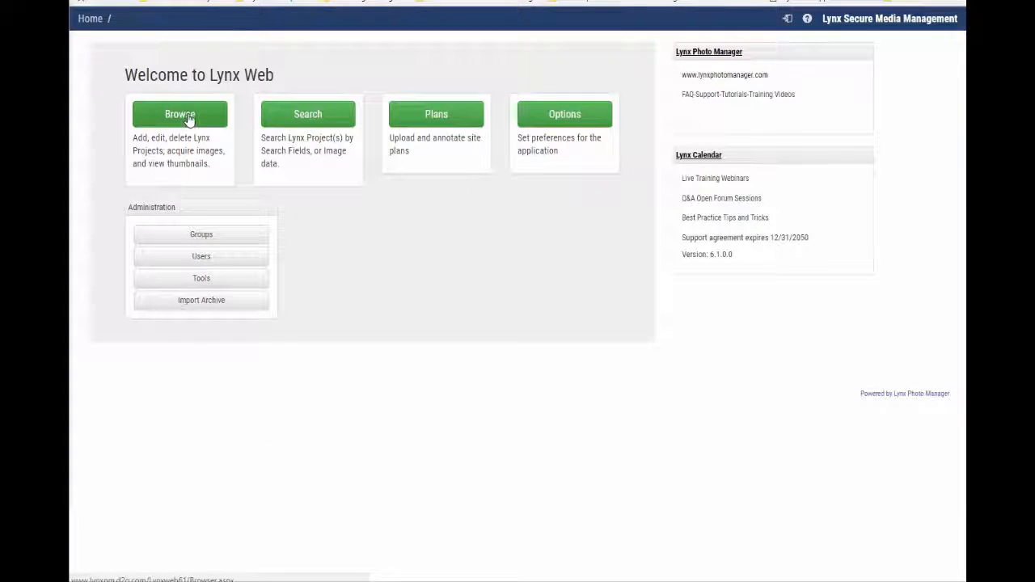
pyautogui.click(188, 119)
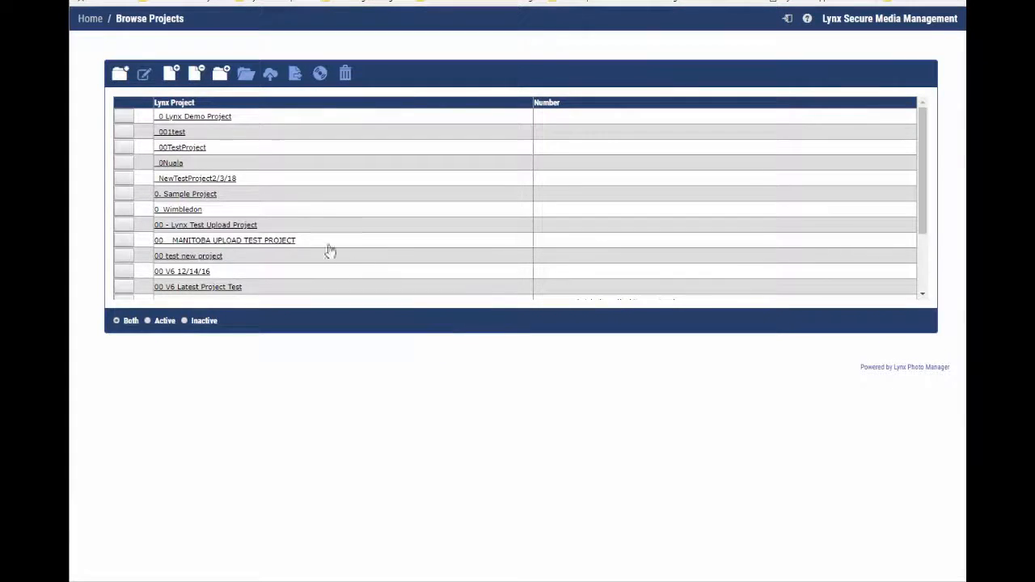
pyautogui.click(191, 117)
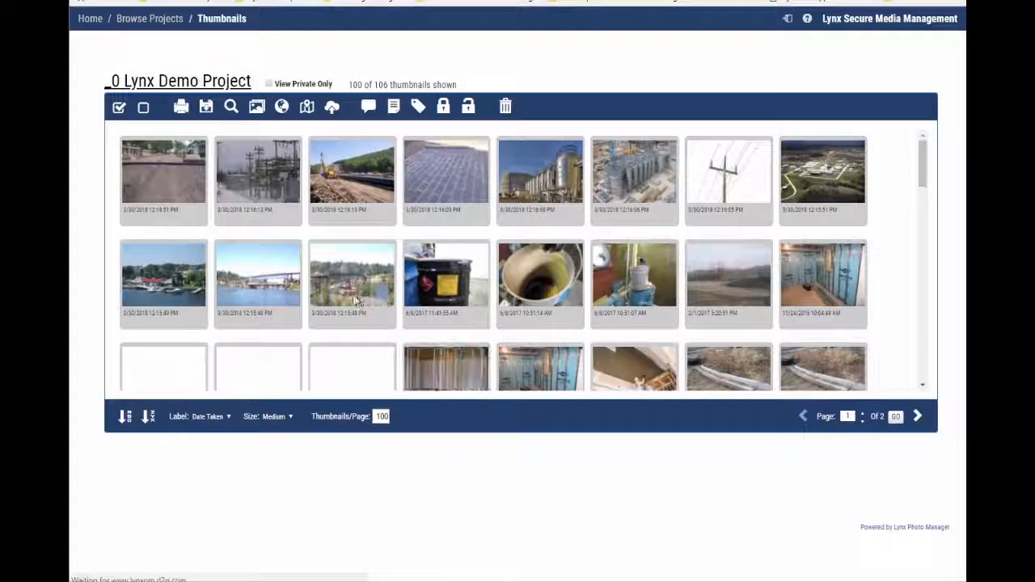
pyautogui.doubleClick(181, 183)
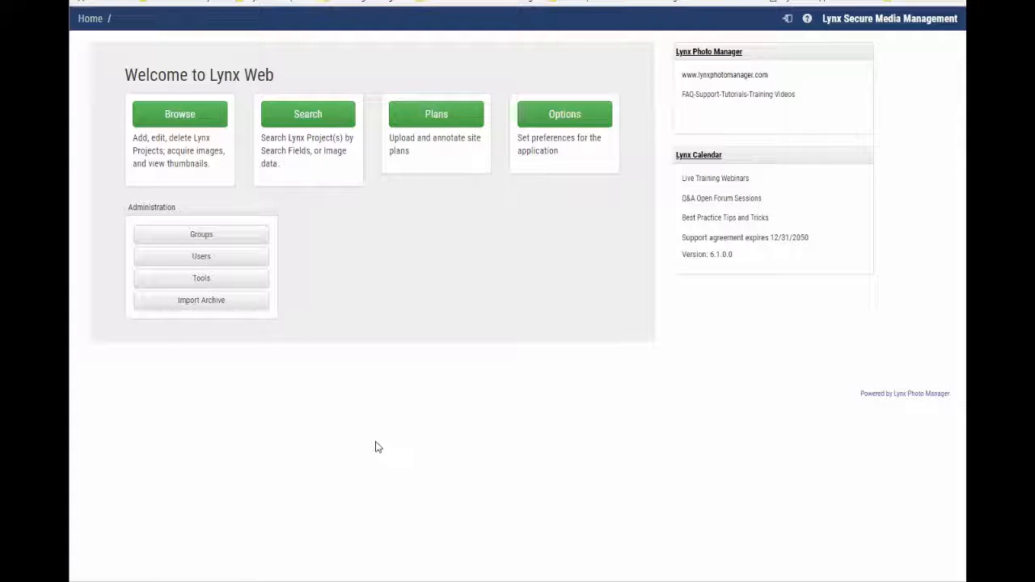
# Step: Open 0 Lynx Demo Project and view a framing photo in the Image Viewer
pyautogui.click(203, 123)
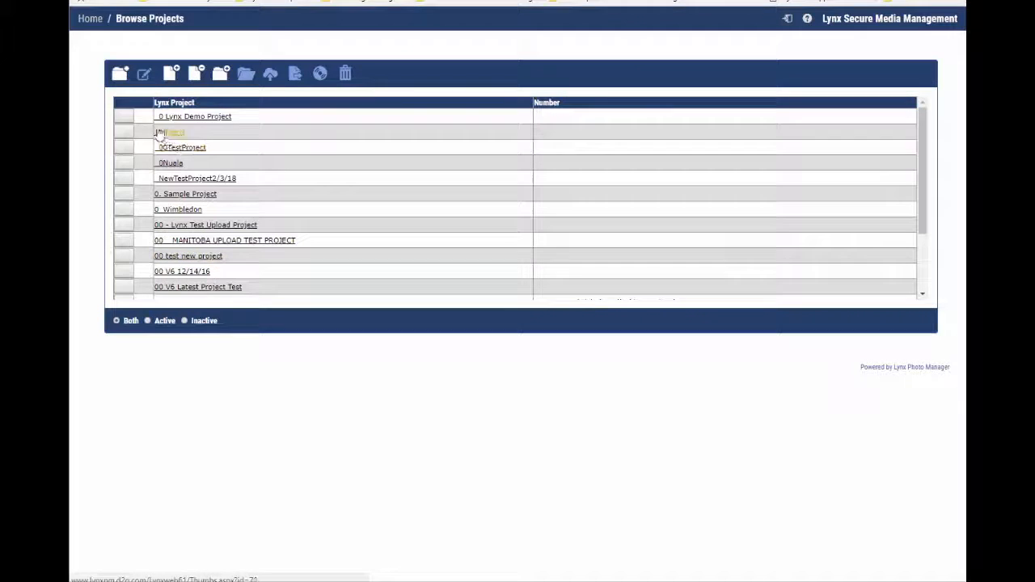
pyautogui.click(199, 118)
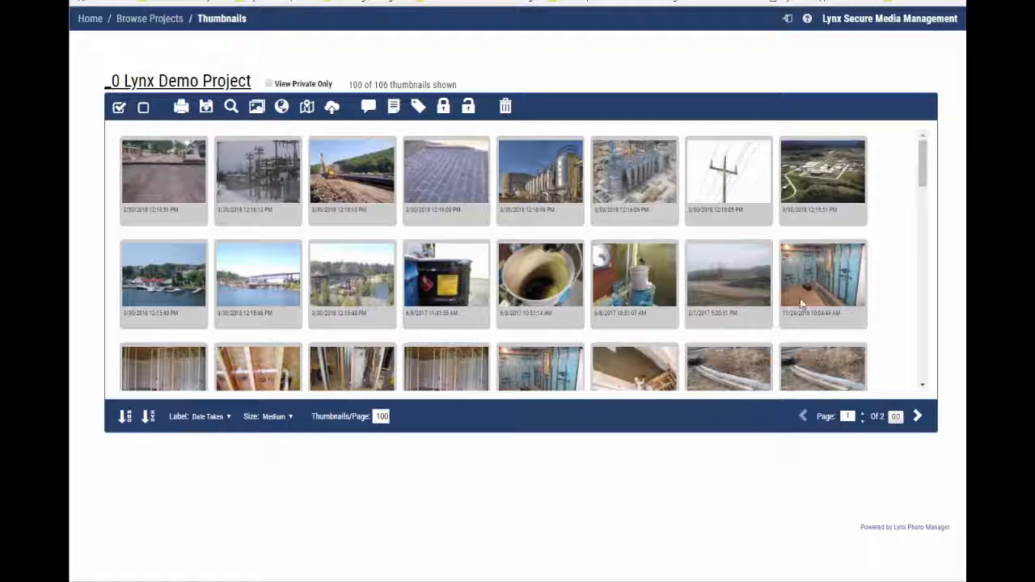
pyautogui.click(372, 376)
pyautogui.doubleClick(372, 376)
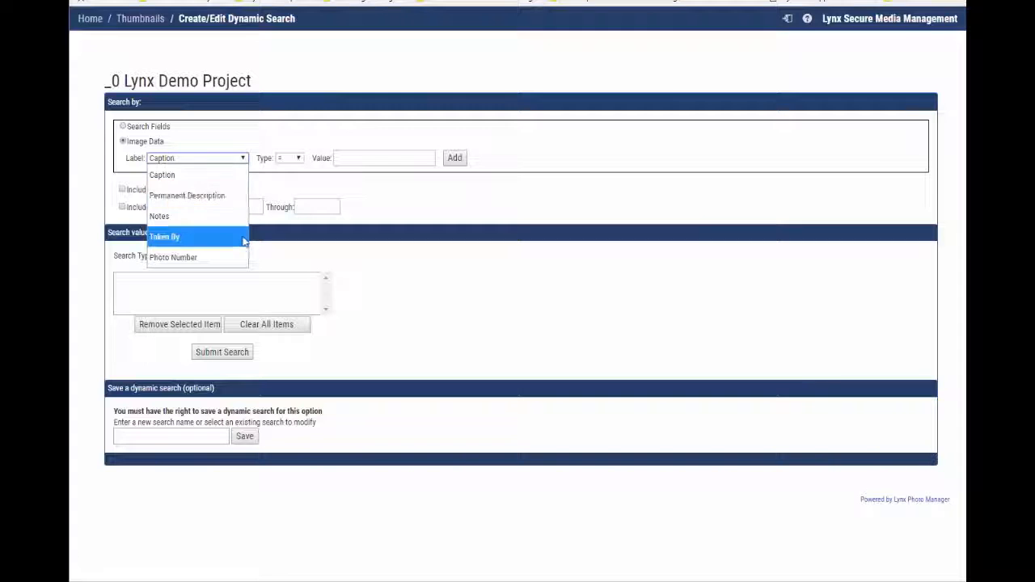
# Step: Search the project's Search Fields for Type Of Work = Filtration and submit the search
pyautogui.click(123, 127)
pyautogui.click(241, 159)
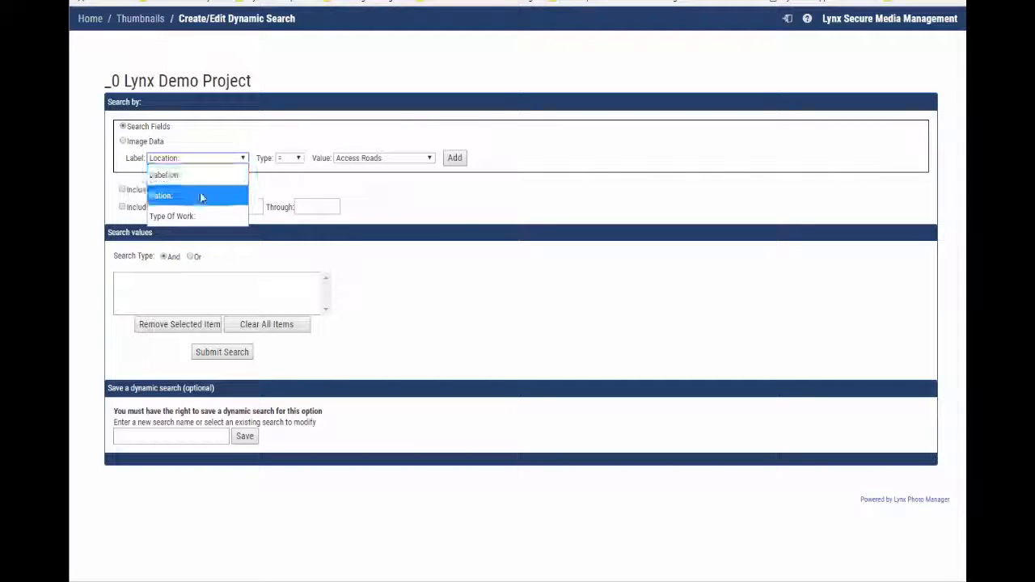
pyautogui.click(479, 199)
pyautogui.click(245, 159)
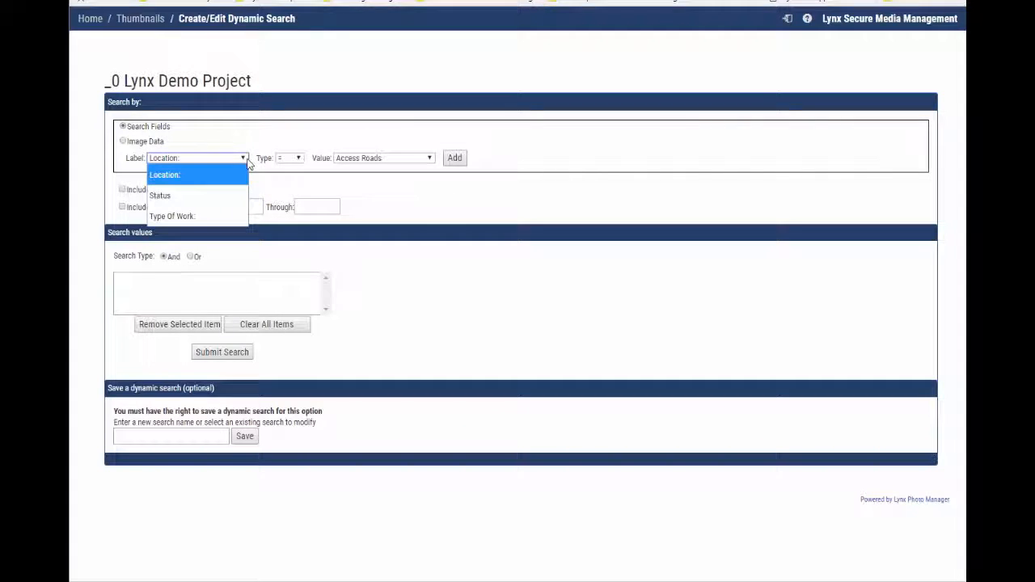
pyautogui.click(195, 216)
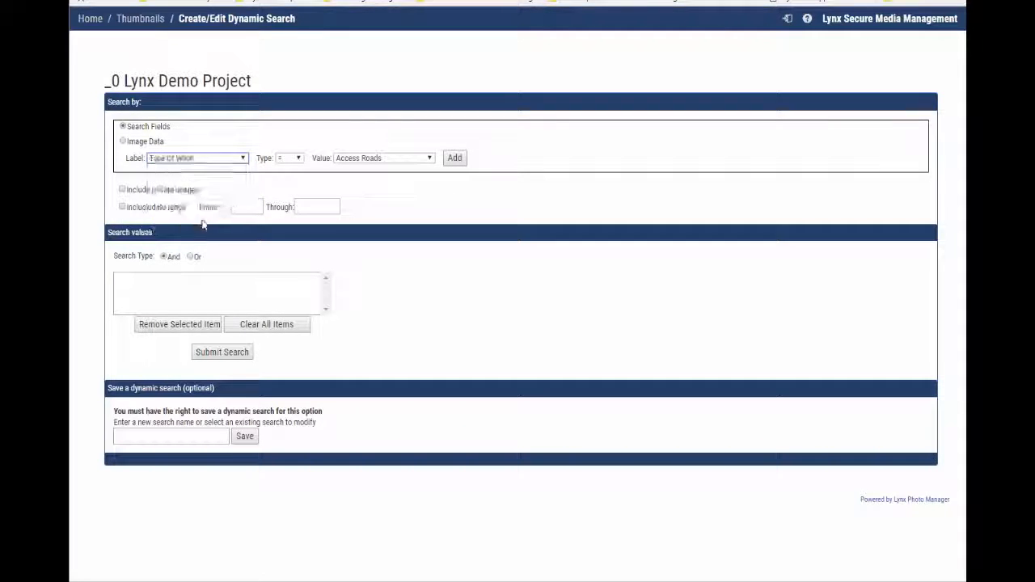
pyautogui.click(430, 160)
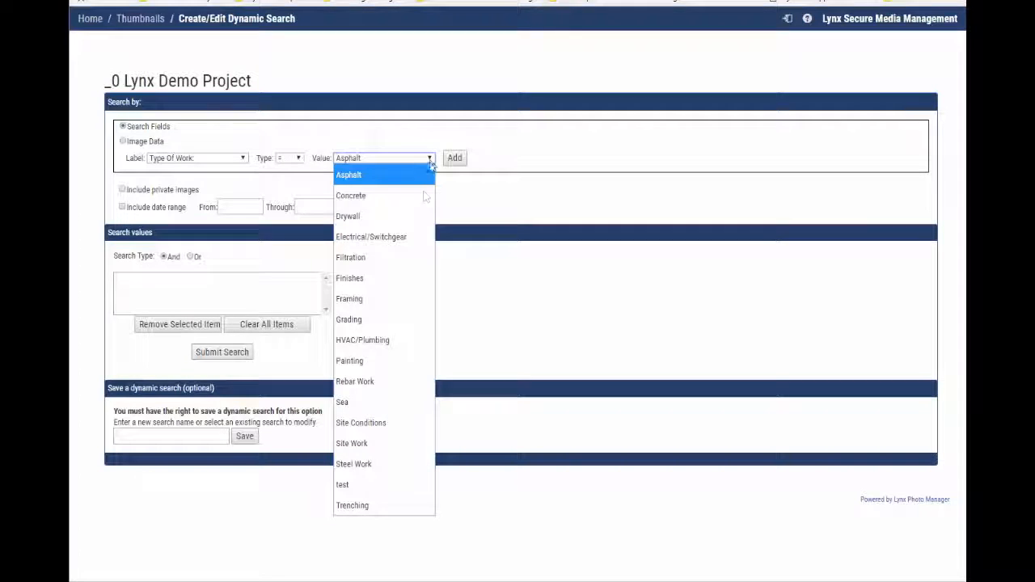
pyautogui.click(405, 260)
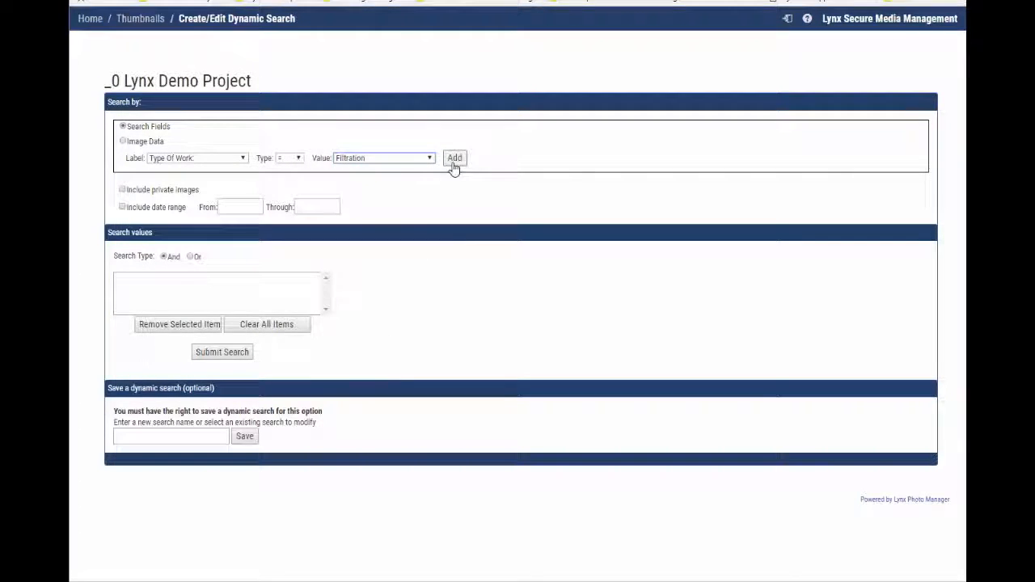
pyautogui.click(454, 160)
pyautogui.click(234, 354)
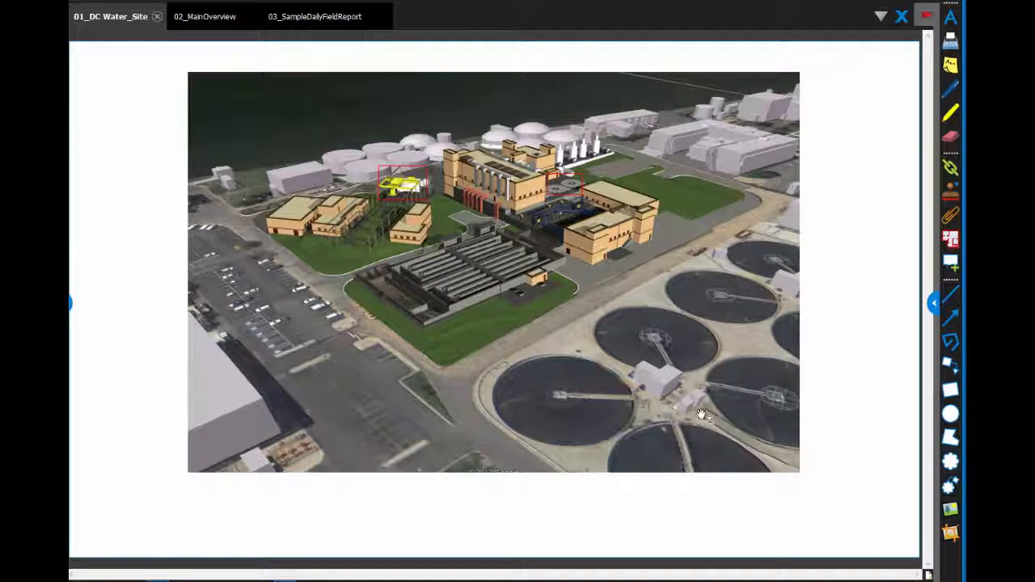
# Step: View the Lynx photos linked to the plant markup, then go to the 02_MainOverview map
pyautogui.click(402, 185)
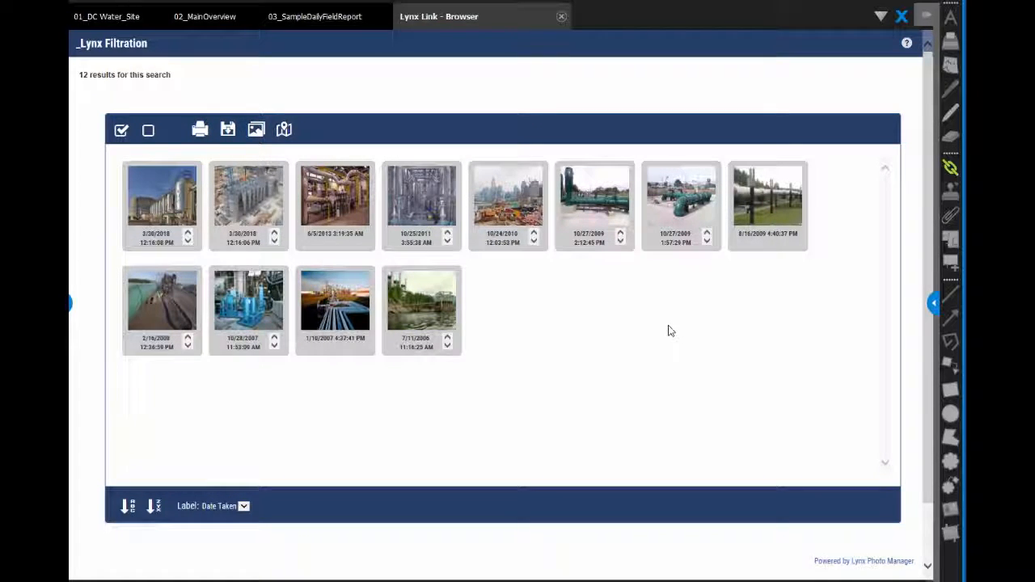
pyautogui.click(562, 17)
pyautogui.click(205, 16)
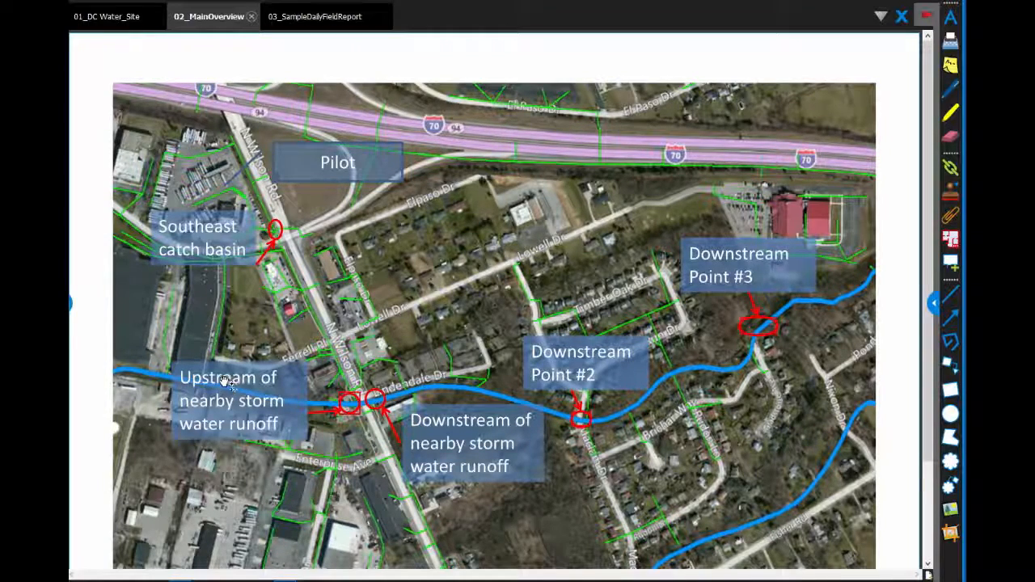
# Step: View the upstream runoff point's linked photo full screen, then switch to 03_SampleDailyFieldReport
pyautogui.click(348, 403)
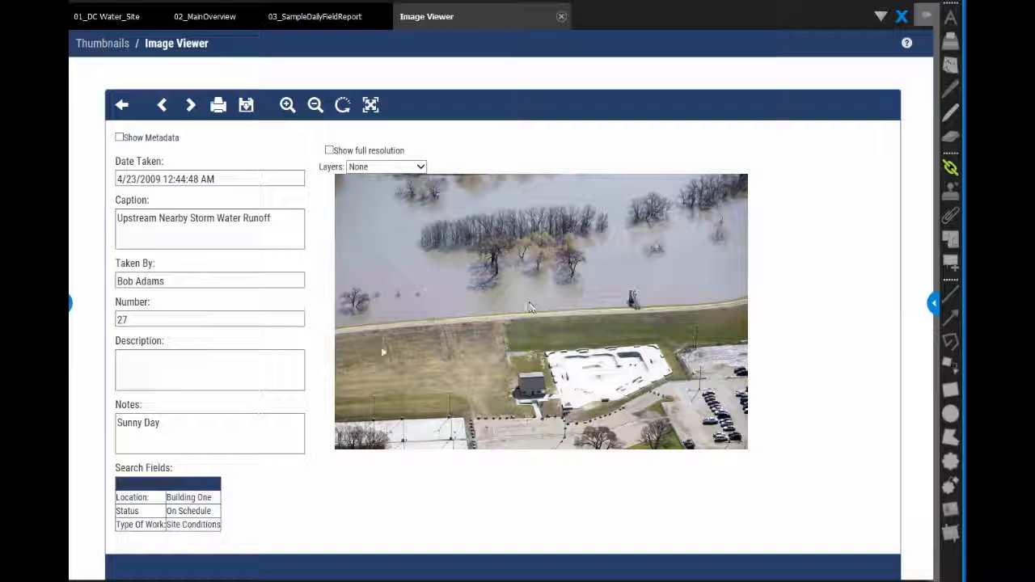
pyautogui.click(369, 109)
pyautogui.click(171, 45)
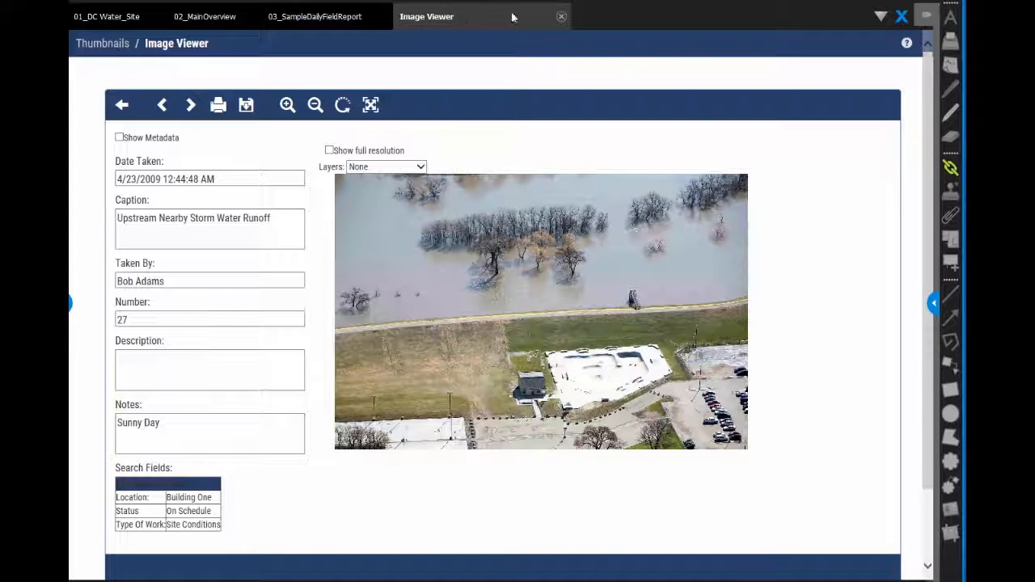
pyautogui.click(561, 16)
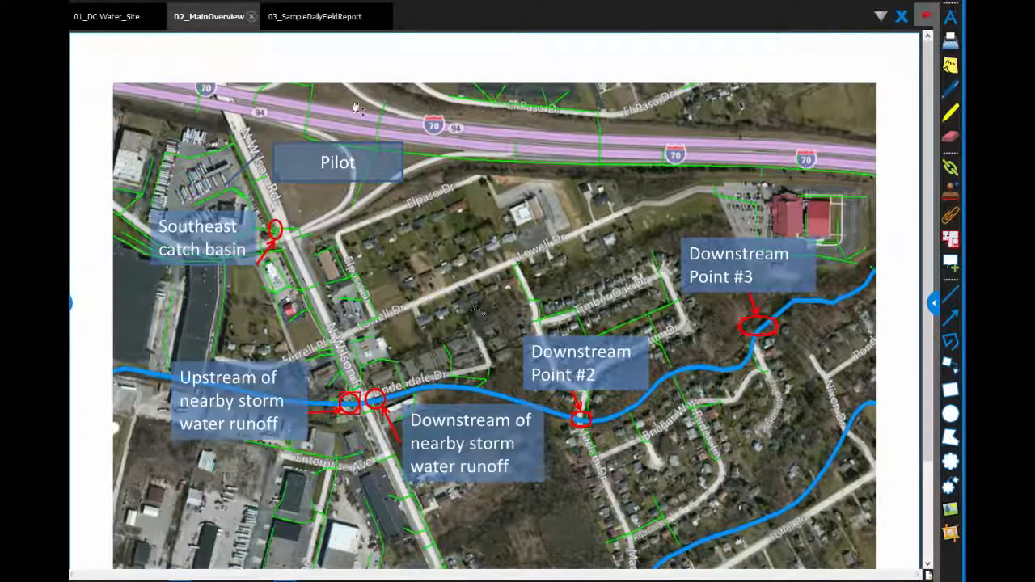
pyautogui.click(331, 17)
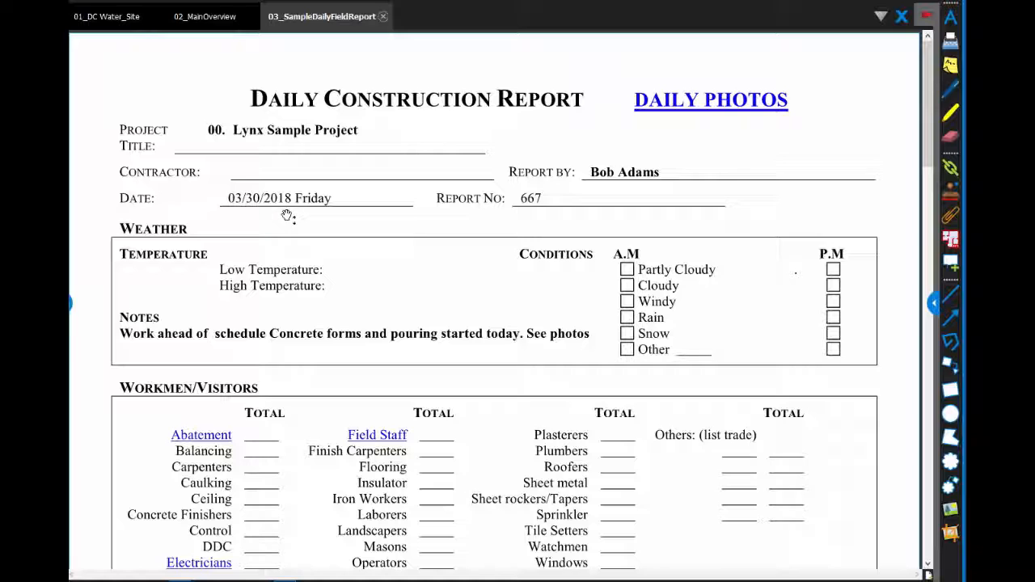
# Step: Page through the report's linked 3/30/2018 daily photos, then close the Image Viewer
pyautogui.click(709, 100)
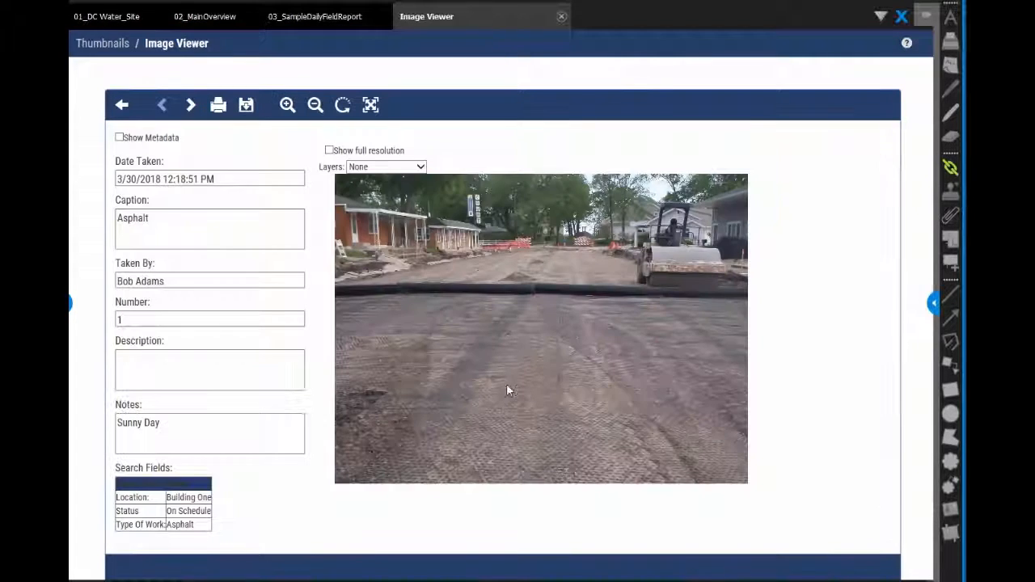
pyautogui.click(190, 105)
pyautogui.click(190, 105)
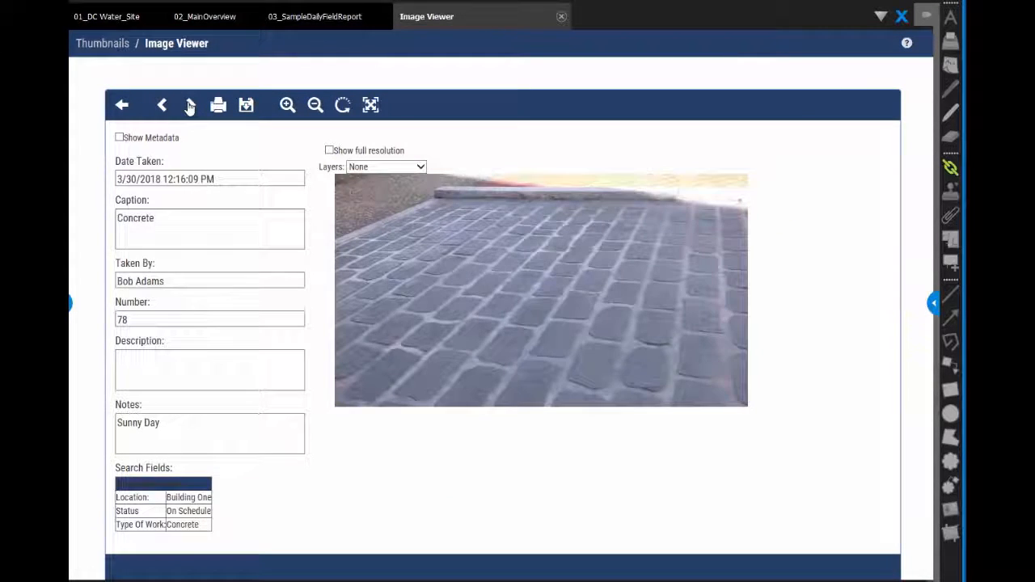
pyautogui.click(190, 105)
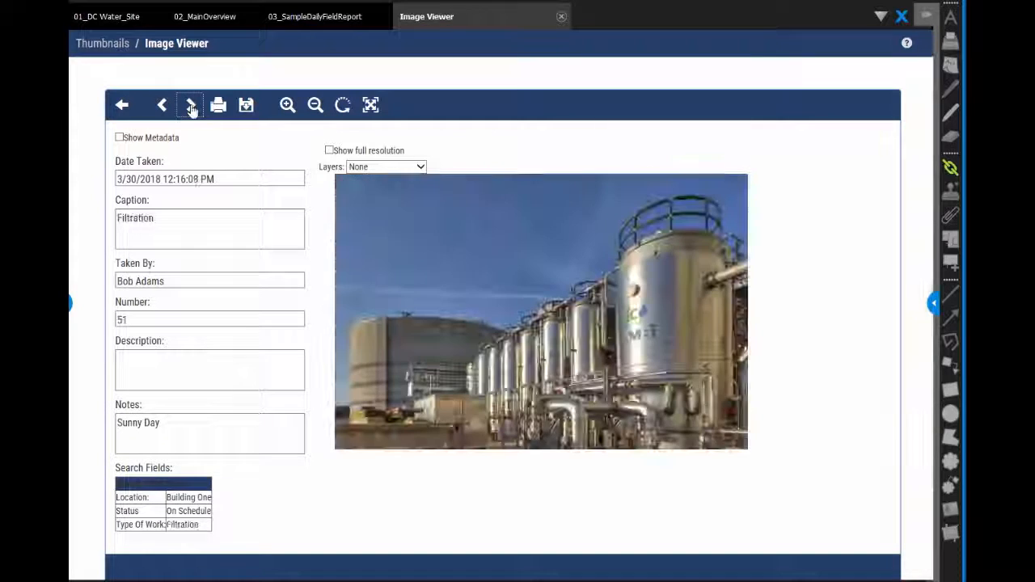
pyautogui.click(191, 106)
pyautogui.click(190, 107)
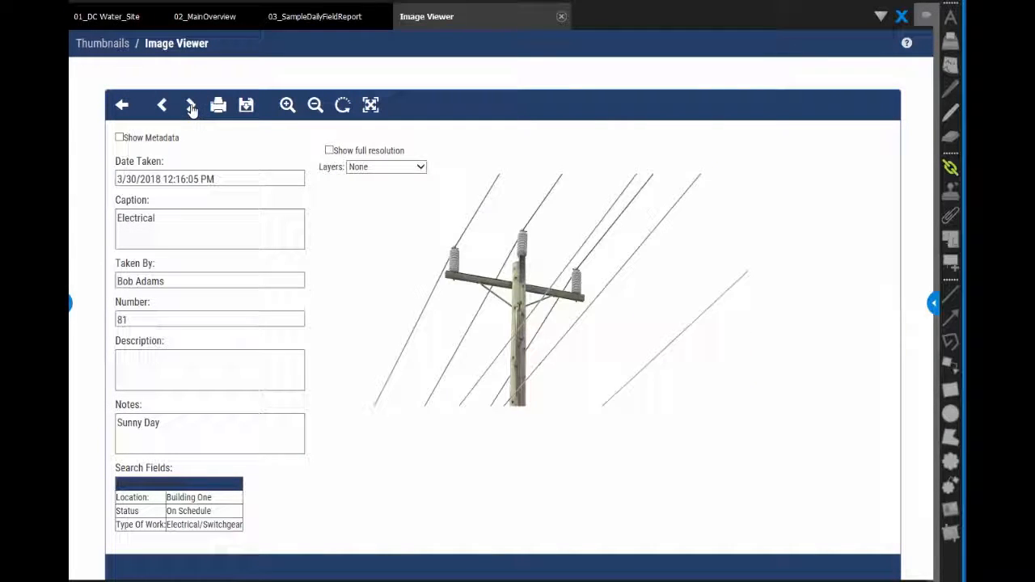
pyautogui.click(191, 107)
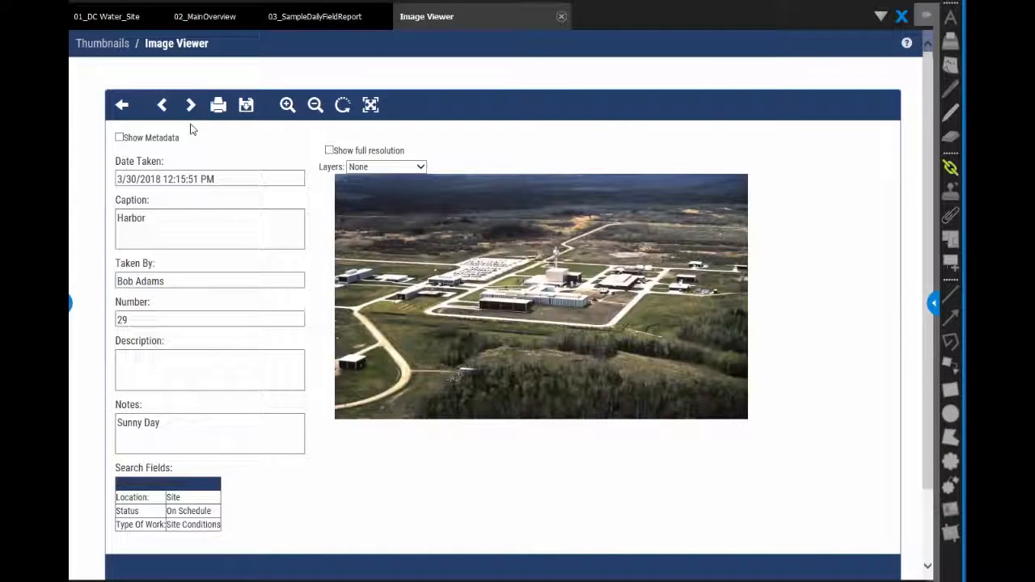
pyautogui.click(561, 17)
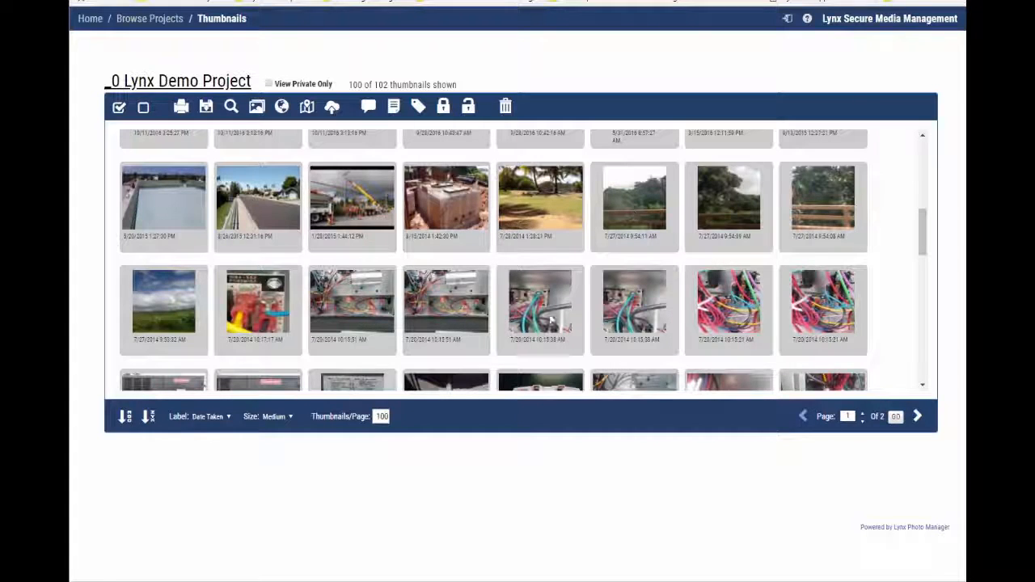
# Step: Map the selected photos in satellite and road views and open the Tank 6 photo from a marker
pyautogui.click(644, 202)
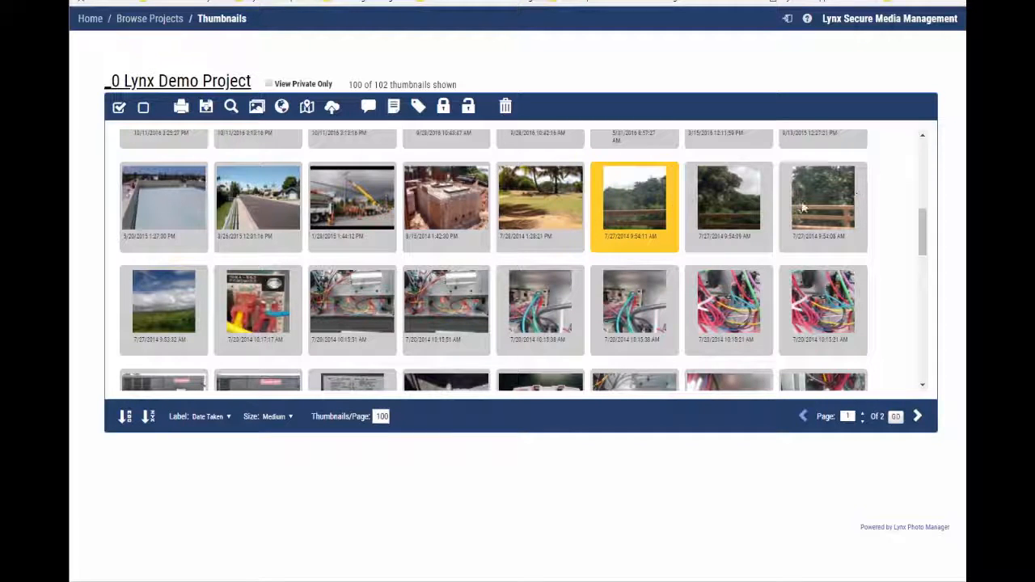
pyautogui.keyDown('shift'); pyautogui.click(810, 203); pyautogui.keyUp('shift')
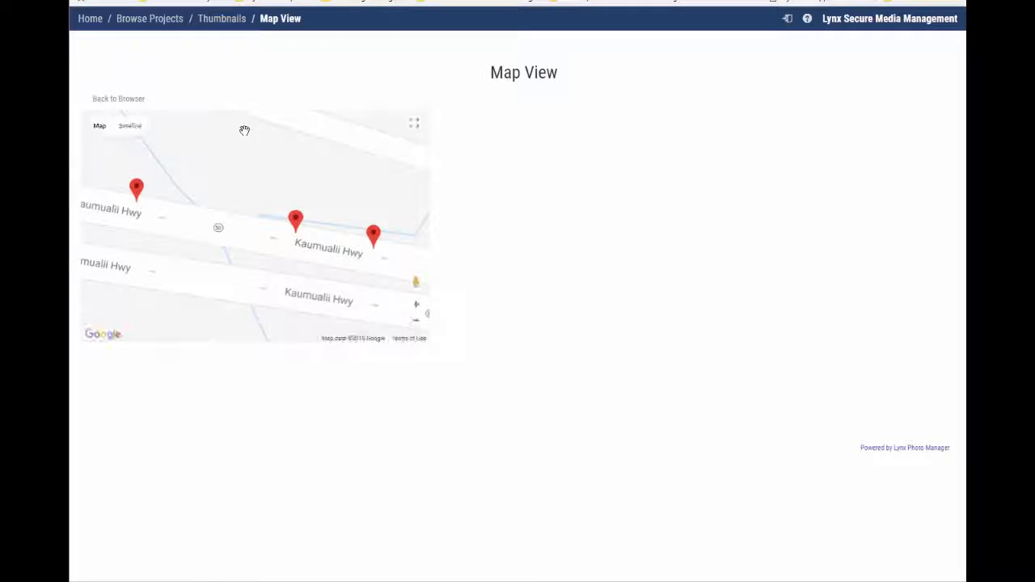
pyautogui.click(130, 126)
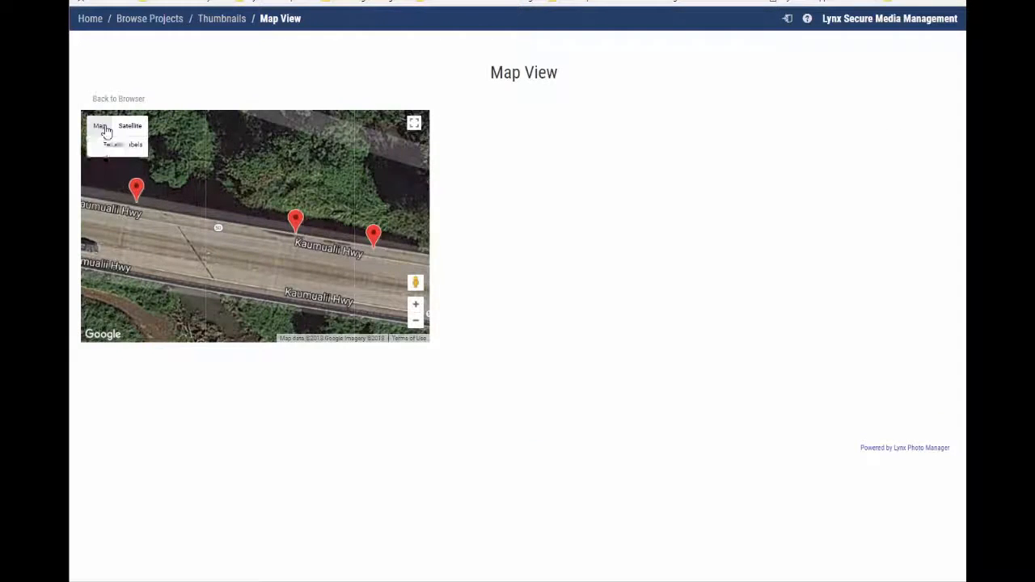
pyautogui.click(100, 127)
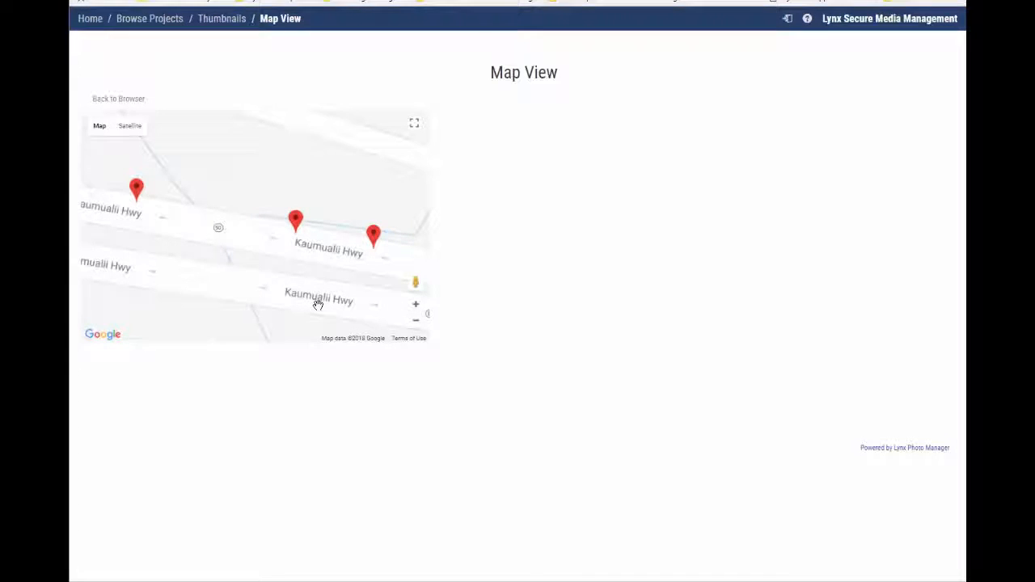
pyautogui.click(137, 189)
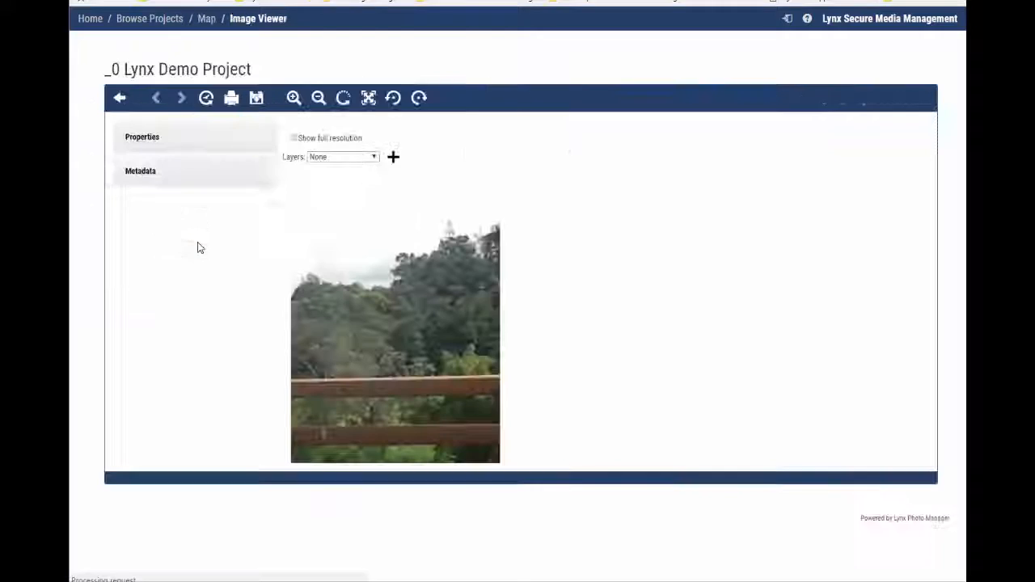
pyautogui.click(207, 18)
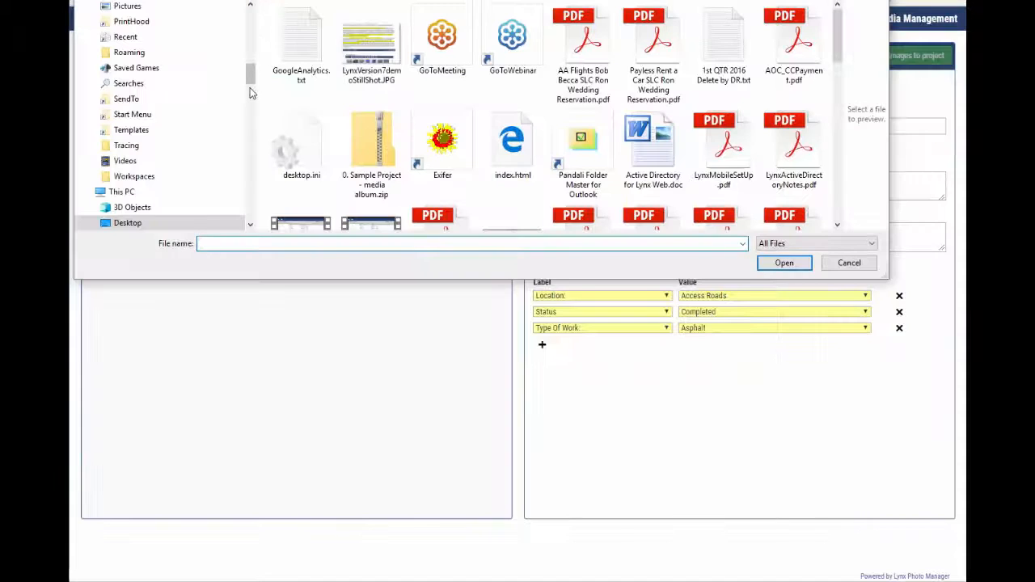
# Step: Choose the Filter Deionizer and grading equipment photos for upload
pyautogui.press('Escape')
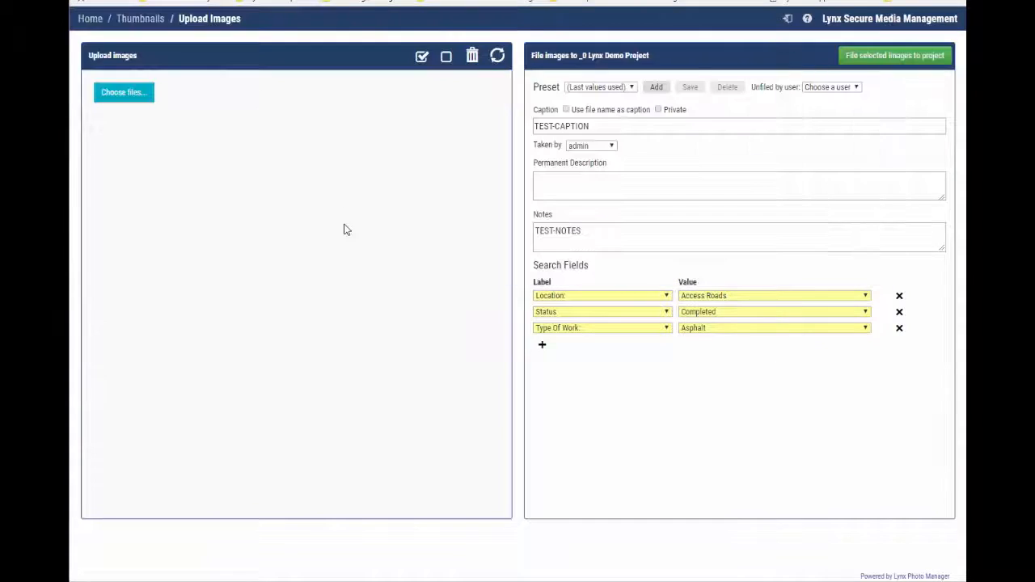
pyautogui.click(140, 97)
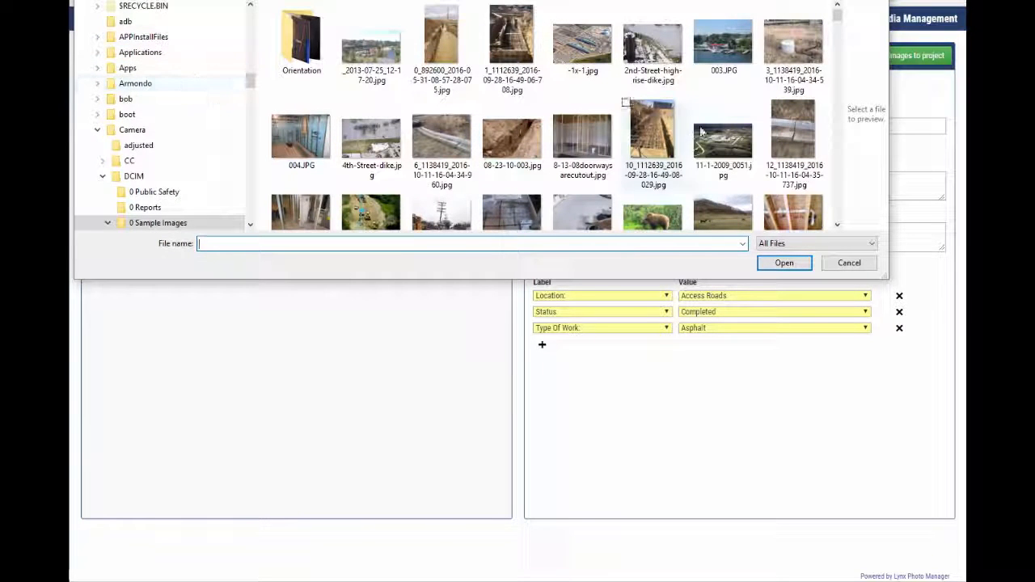
pyautogui.scroll(-10, 656, 145)
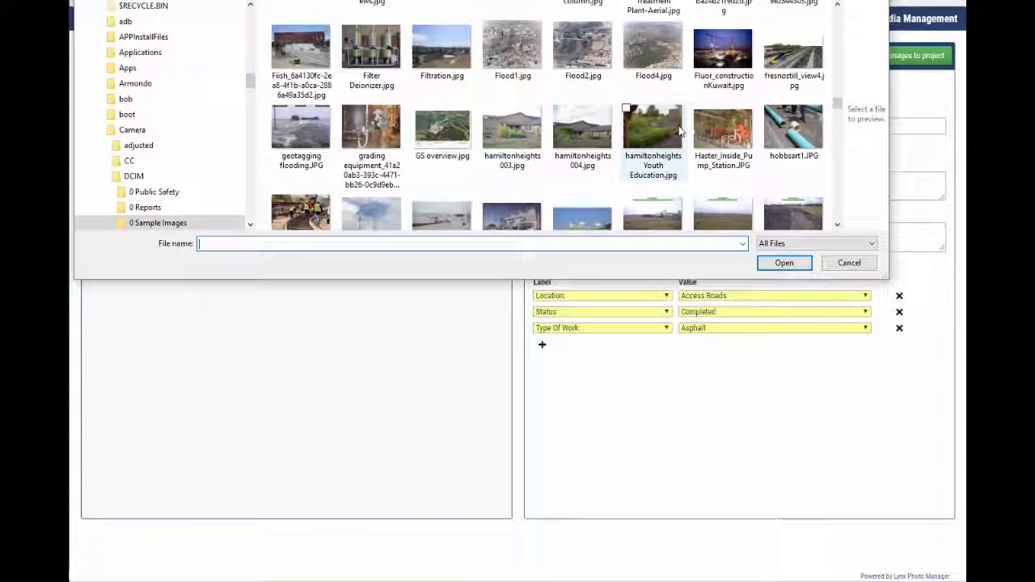
pyautogui.click(378, 57)
pyautogui.keyDown('ctrl'); pyautogui.click(372, 127); pyautogui.keyUp('ctrl')
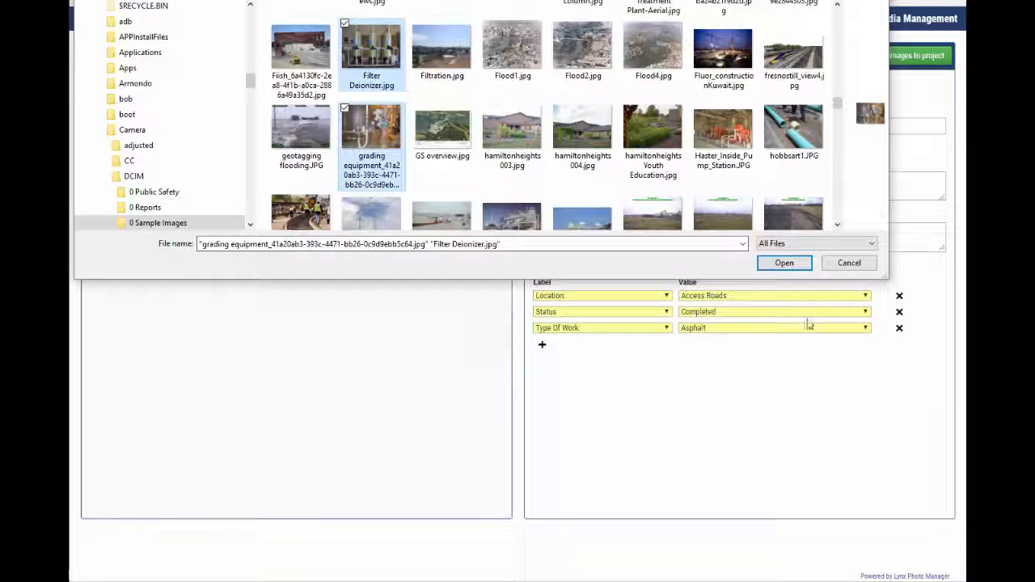
pyautogui.click(785, 263)
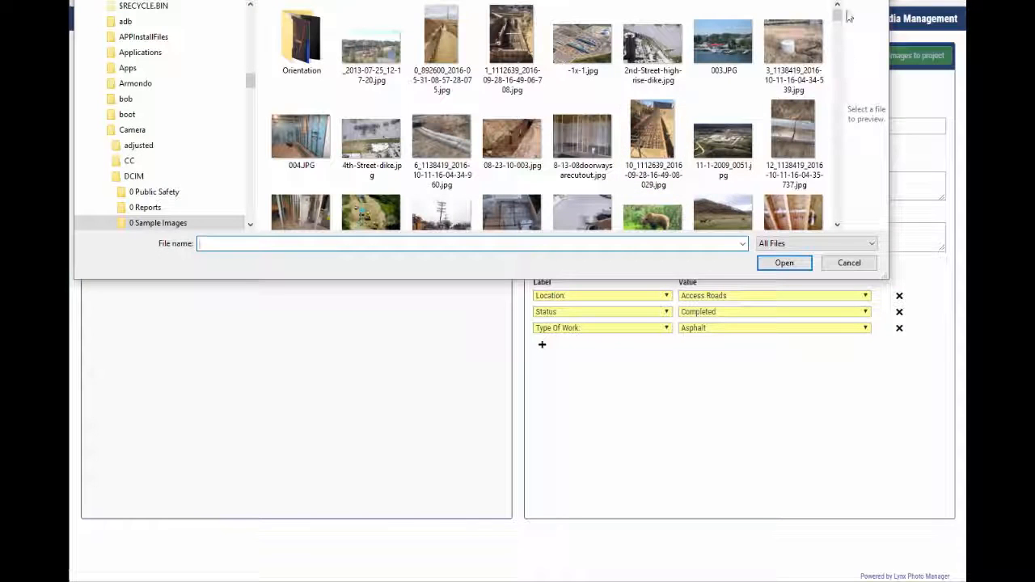
# Step: Add the flooded garages, Revelstoke dam, AlbertaPipeline, Raymond Interchange and Asphalt photos to the upload area
pyautogui.moveTo(840, 24); pyautogui.dragTo(841, 50)
pyautogui.click(365, 42)
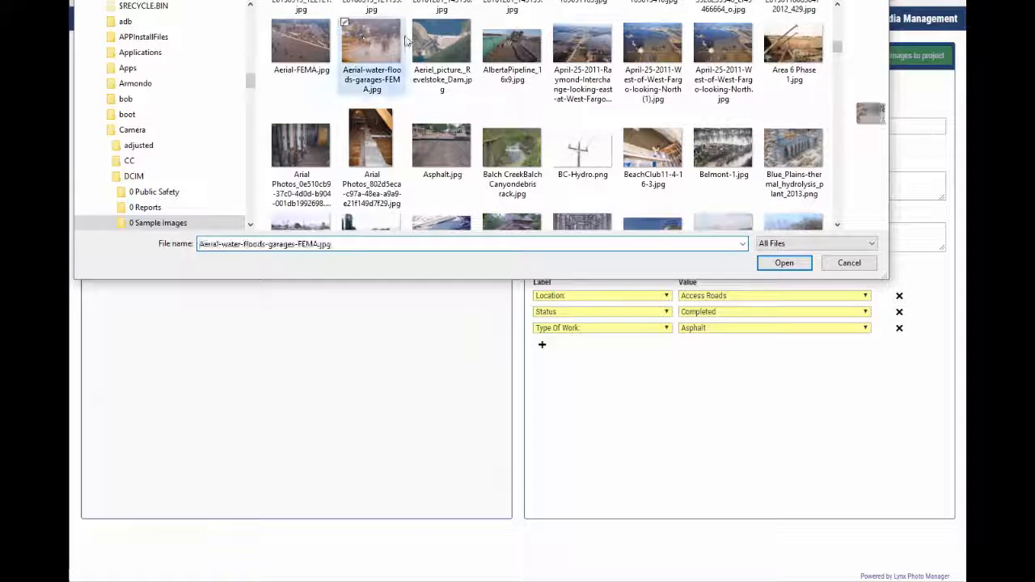
pyautogui.keyDown('ctrl'); pyautogui.click(437, 43); pyautogui.keyUp('ctrl')
pyautogui.keyDown('ctrl'); pyautogui.click(508, 45); pyautogui.keyUp('ctrl')
pyautogui.keyDown('ctrl'); pyautogui.click(581, 55); pyautogui.keyUp('ctrl')
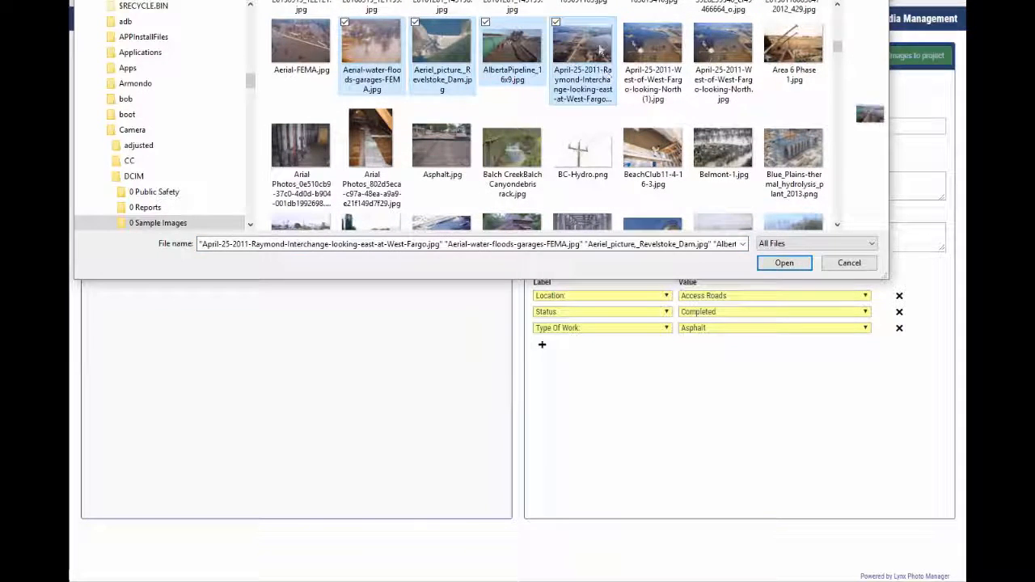
pyautogui.moveTo(599, 48); pyautogui.dragTo(321, 380)
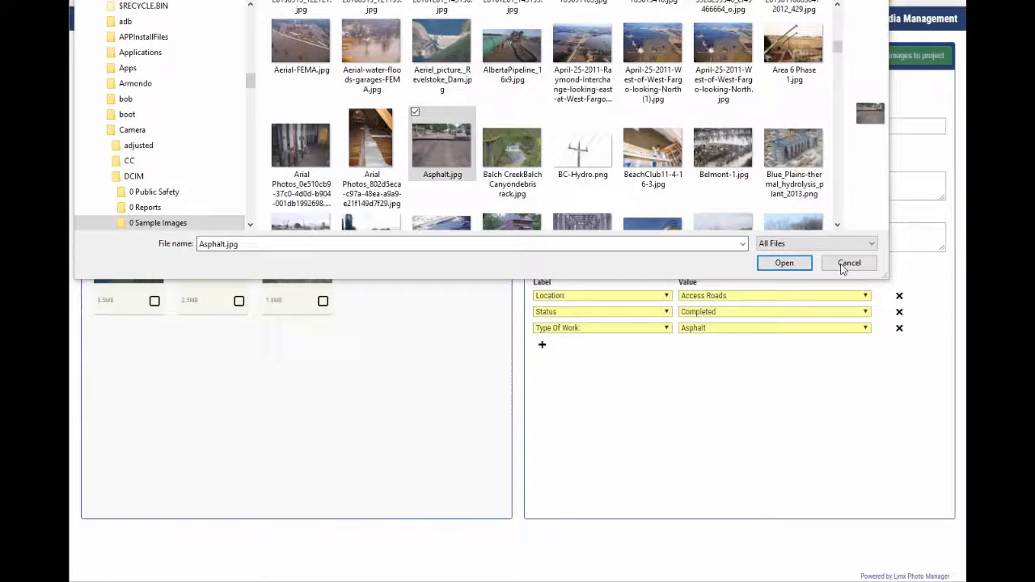
pyautogui.click(842, 263)
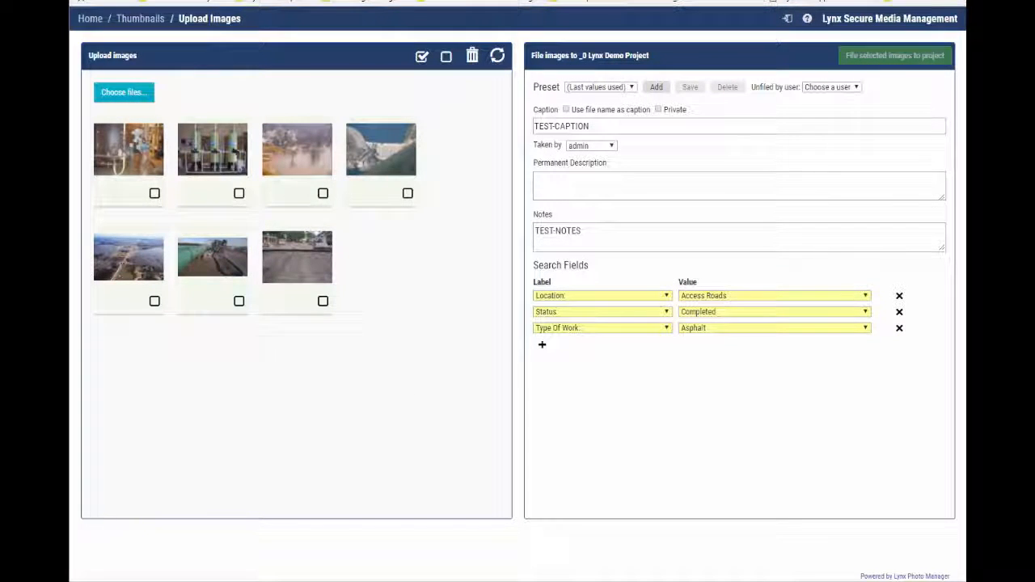
# Step: Tick the three bottom-row uploads and leave the top-right one unchecked
pyautogui.click(118, 254)
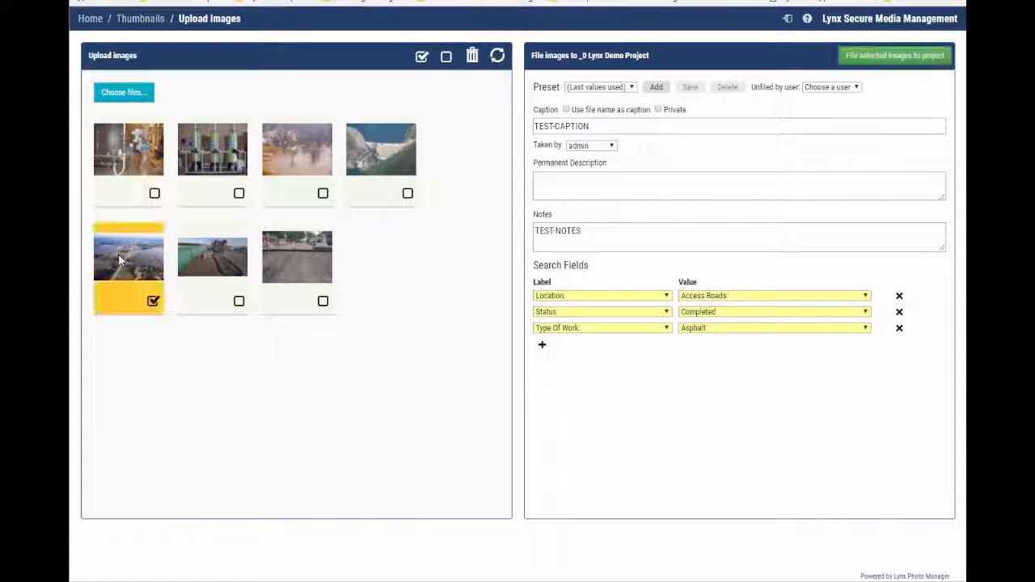
pyautogui.keyDown('shift'); pyautogui.click(301, 260); pyautogui.keyUp('shift')
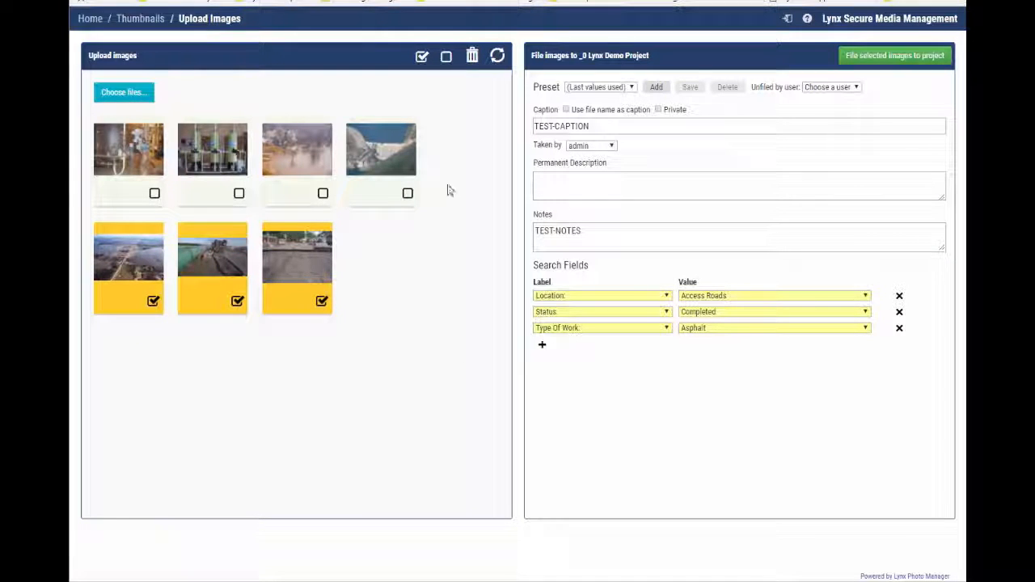
pyautogui.click(398, 168)
pyautogui.click(370, 199)
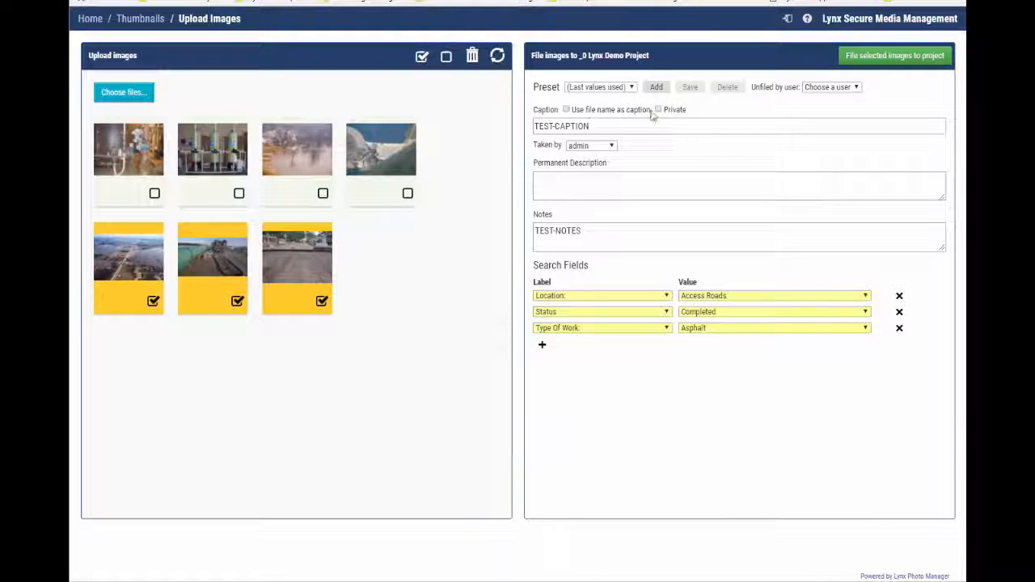
# Step: Set their caption to 'Roadwork' and notes to 'Entrance road access point 5'
pyautogui.moveTo(625, 123); pyautogui.dragTo(330, 165)
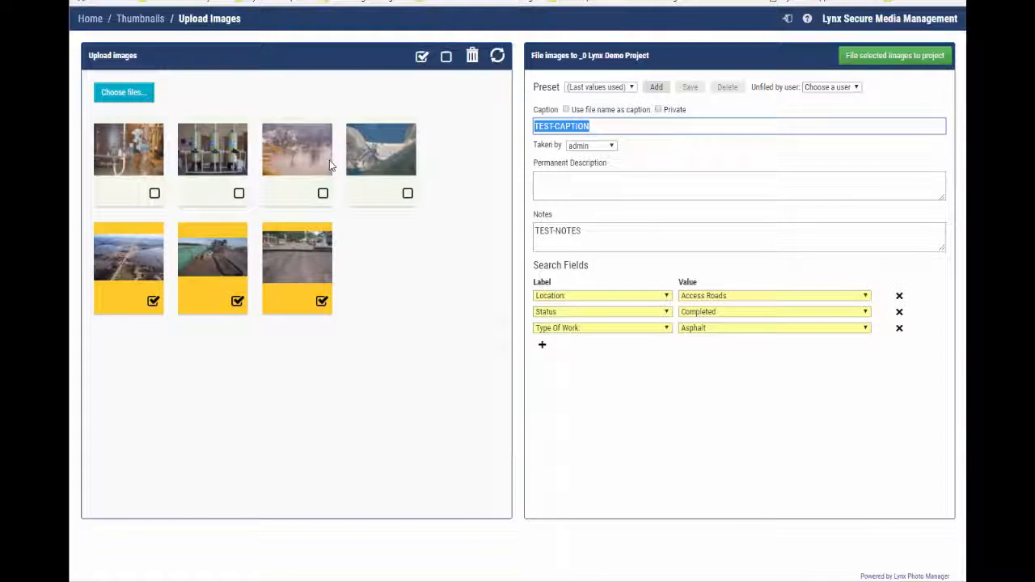
pyautogui.write('Roadwork')
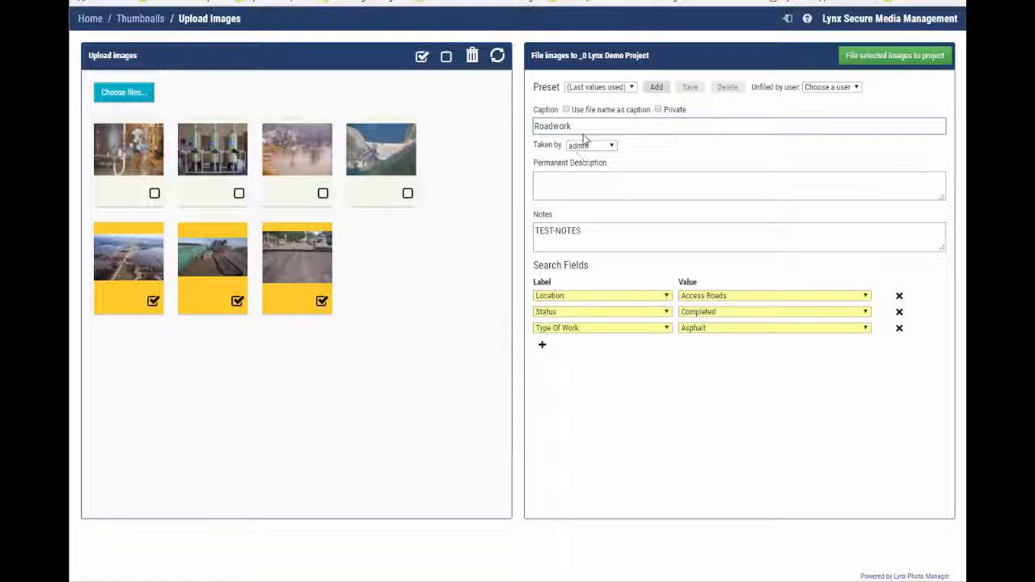
pyautogui.tripleClick(575, 228)
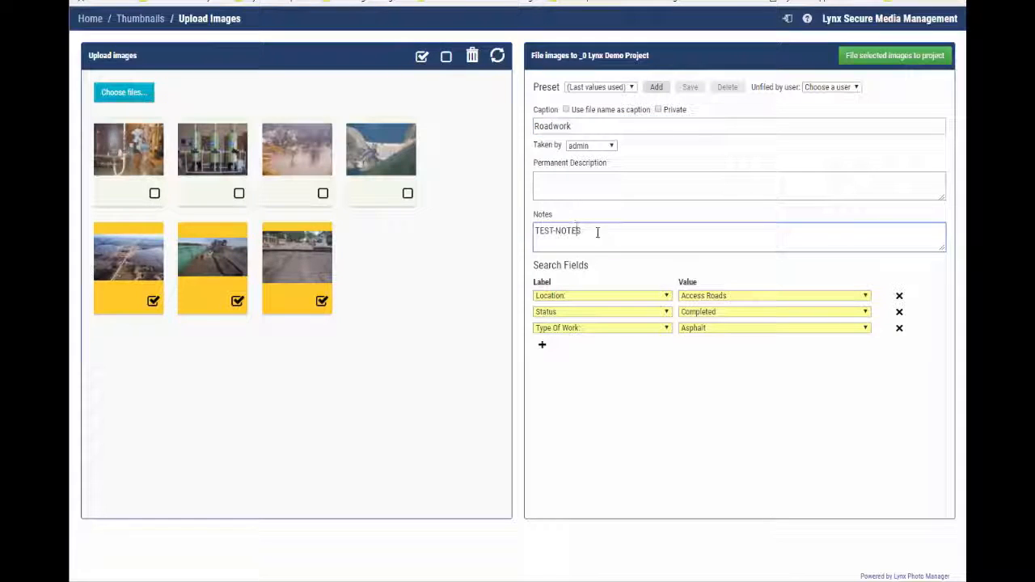
pyautogui.write('Entrance road access point 5')
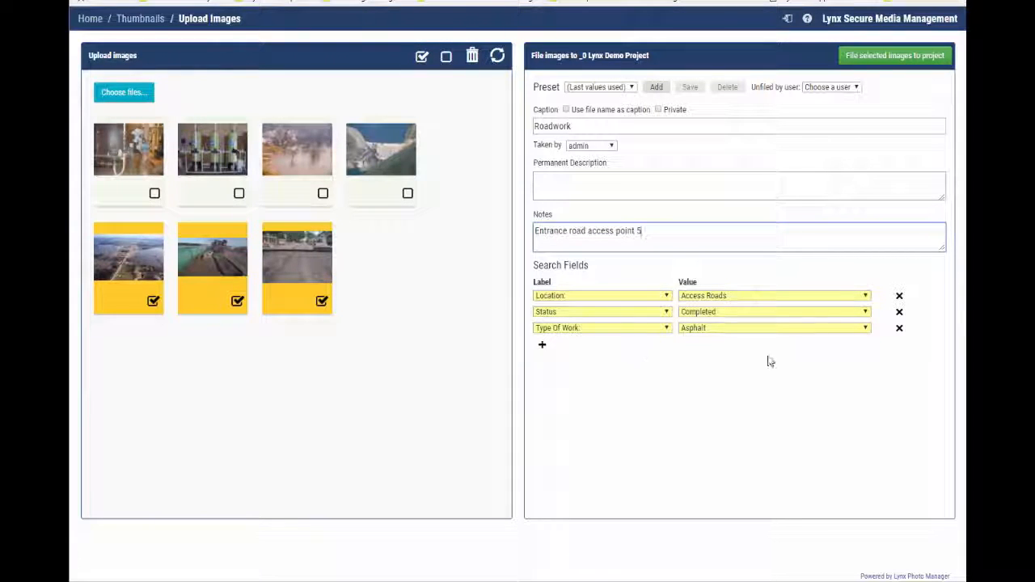
pyautogui.click(715, 329)
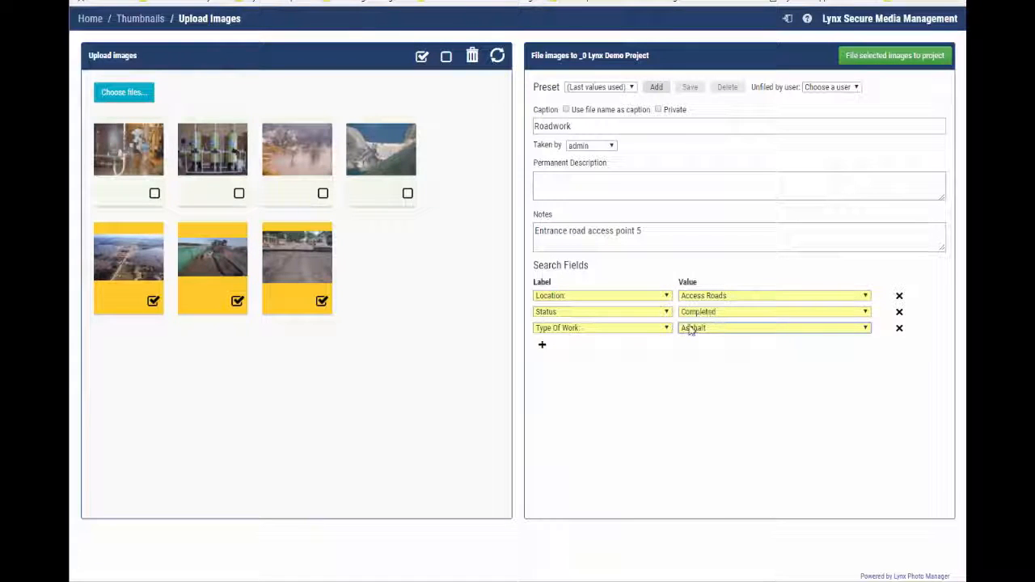
# Step: File the three Roadwork photos, then tick two aerial uploads and set Location to Building One
pyautogui.click(896, 58)
pyautogui.click(306, 186)
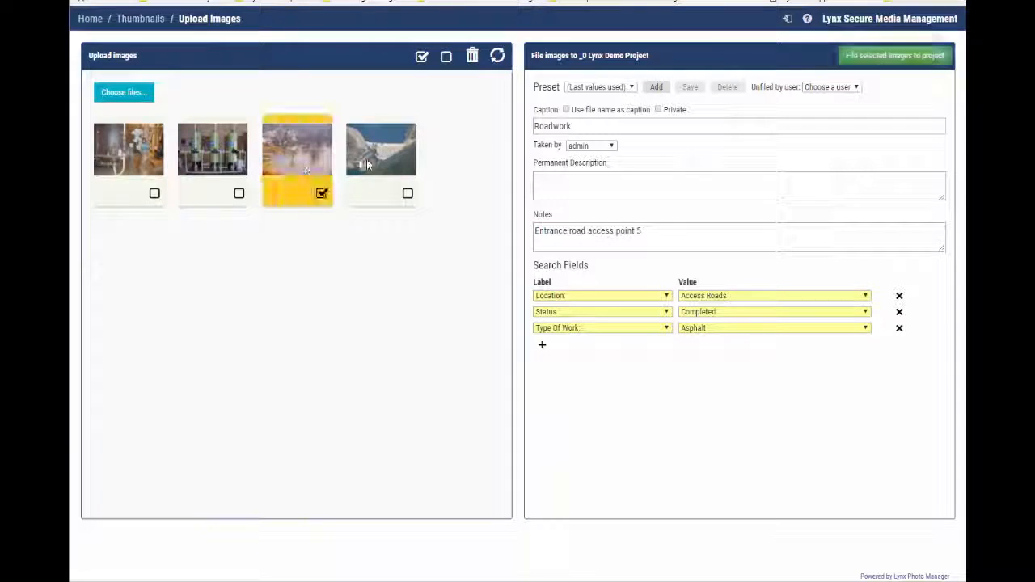
pyautogui.click(367, 159)
pyautogui.click(870, 301)
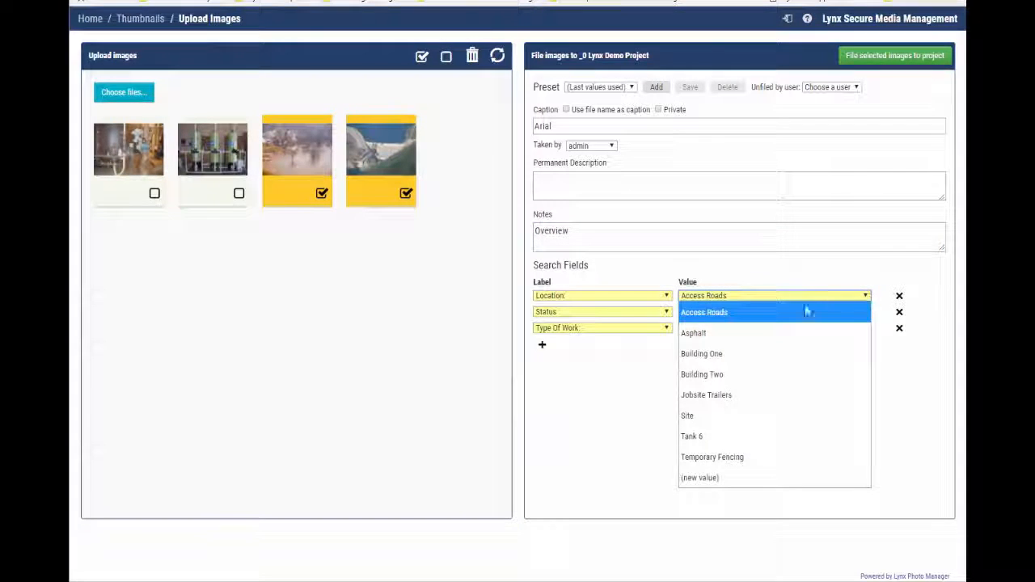
pyautogui.click(710, 353)
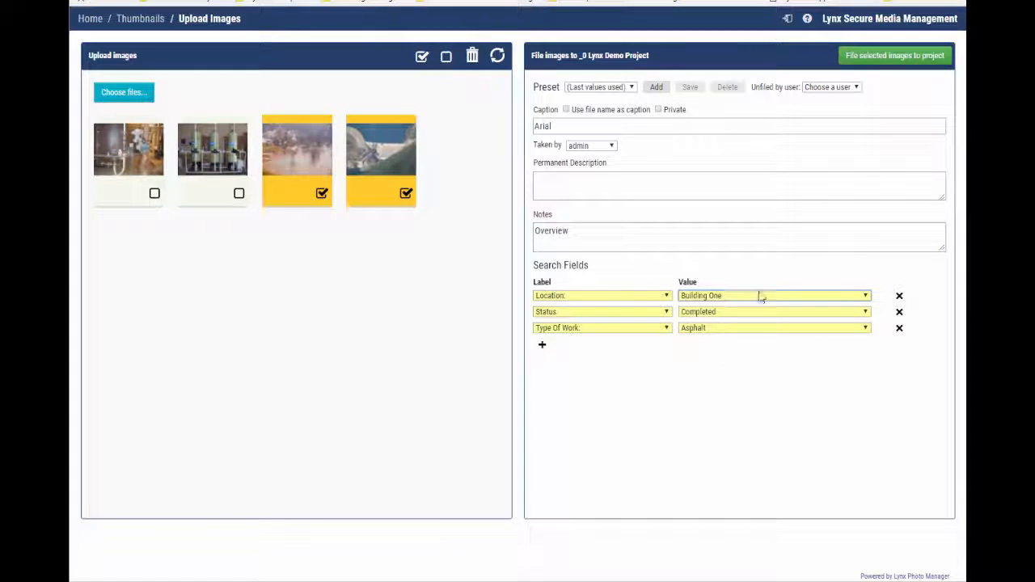
# Step: File the two Building One aerial photos and tick the two remaining uploads
pyautogui.click(890, 56)
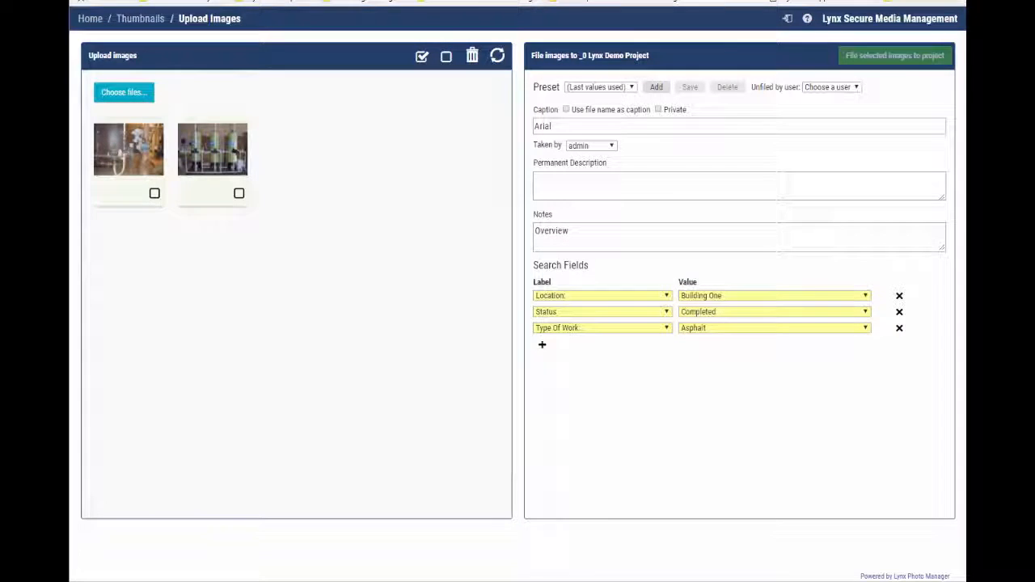
pyautogui.moveTo(540, 580)
pyautogui.click(155, 193)
pyautogui.click(239, 194)
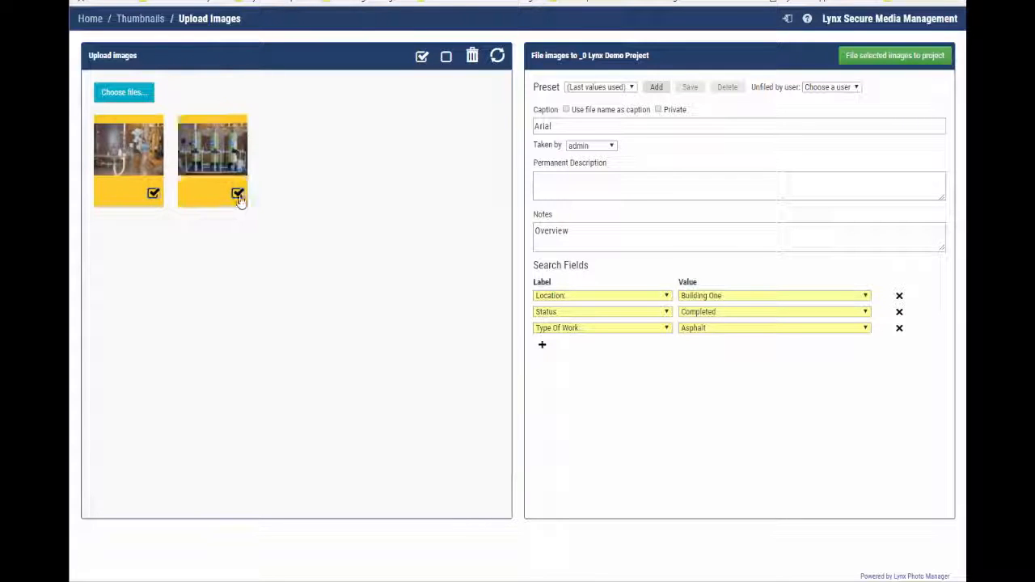
# Step: Apply the Filtration metadata preset to the last two photos and file them into the project
pyautogui.click(633, 87)
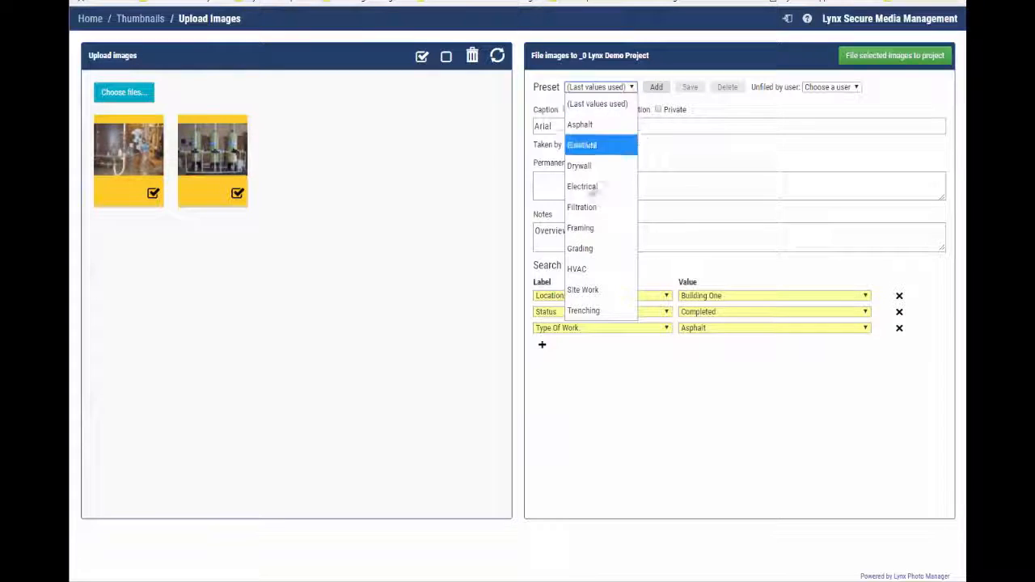
pyautogui.click(579, 208)
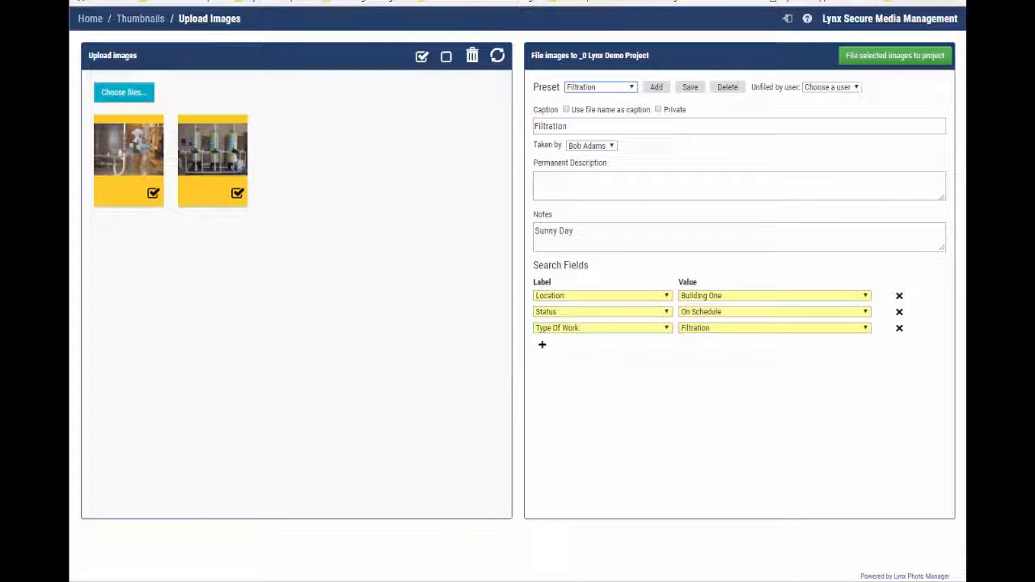
pyautogui.click(873, 58)
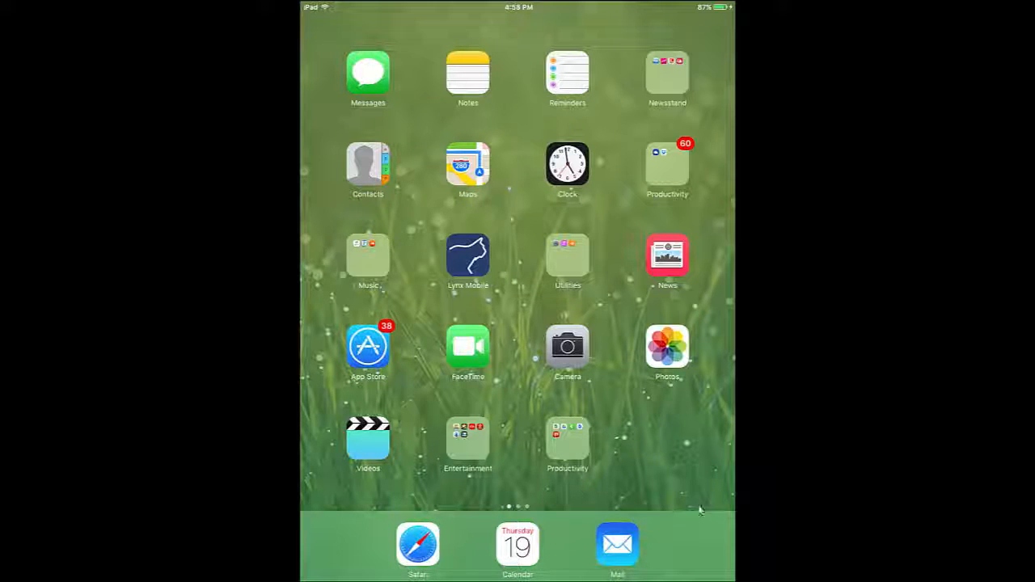
# Step: Open the _0 Lynx Demo Project in Lynx Mobile and start choosing photos
pyautogui.click(467, 257)
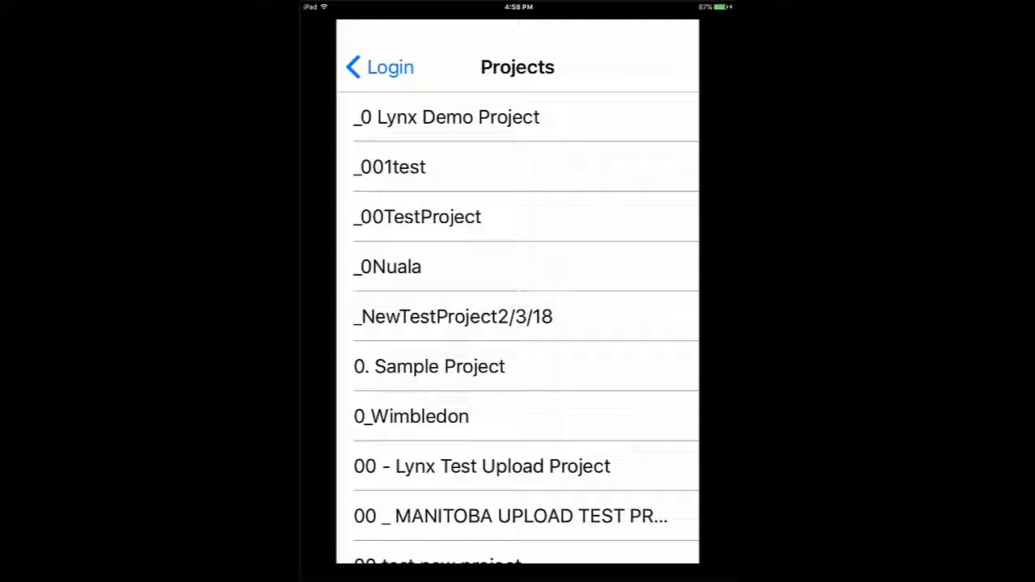
pyautogui.click(446, 118)
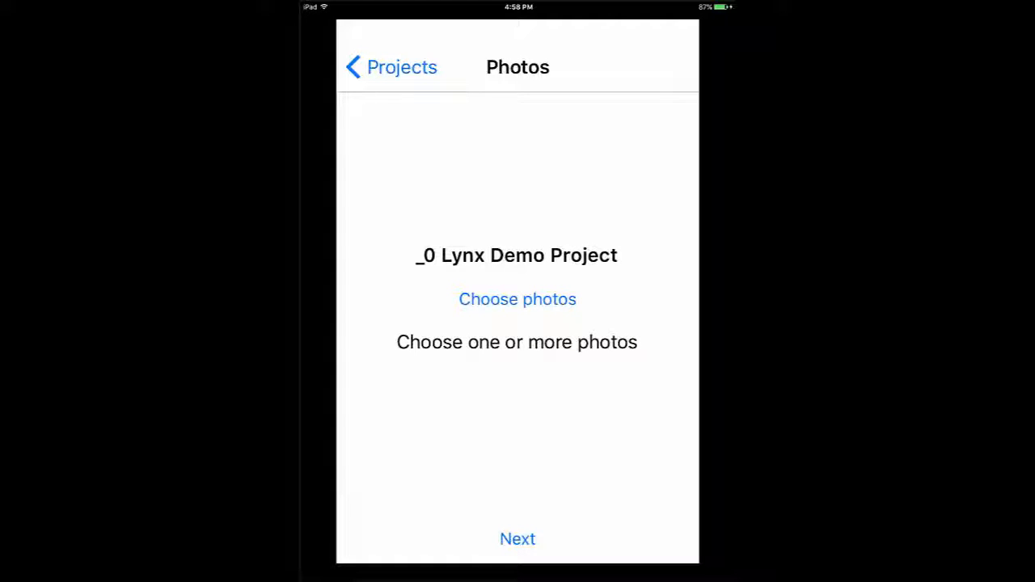
pyautogui.click(518, 299)
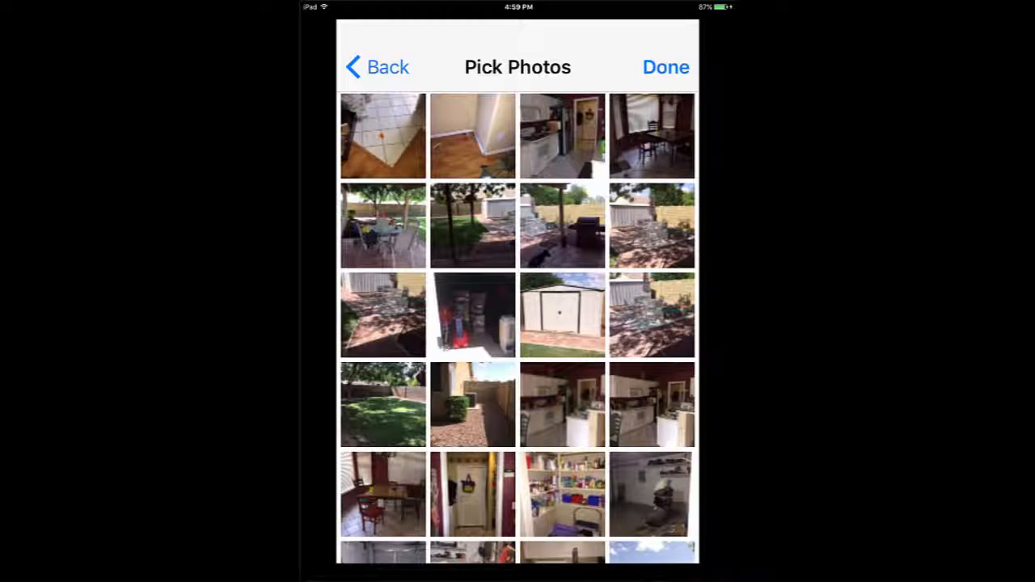
# Step: Select six photos, including the patio, storage room and shed shots, and continue to annotation
pyautogui.click(383, 315)
pyautogui.click(473, 314)
pyautogui.click(562, 315)
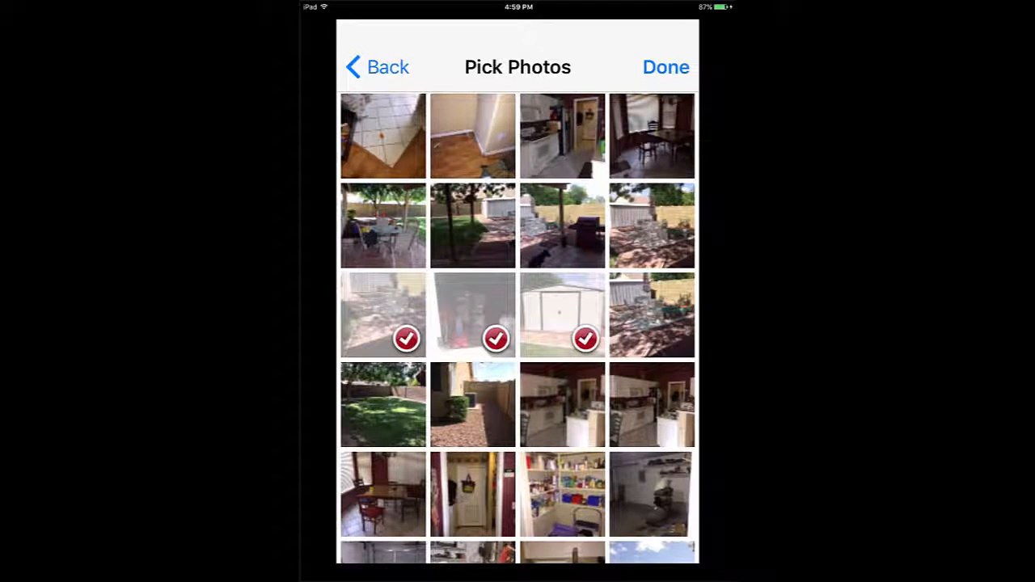
pyautogui.click(651, 314)
pyautogui.click(383, 405)
pyautogui.click(472, 404)
pyautogui.click(666, 67)
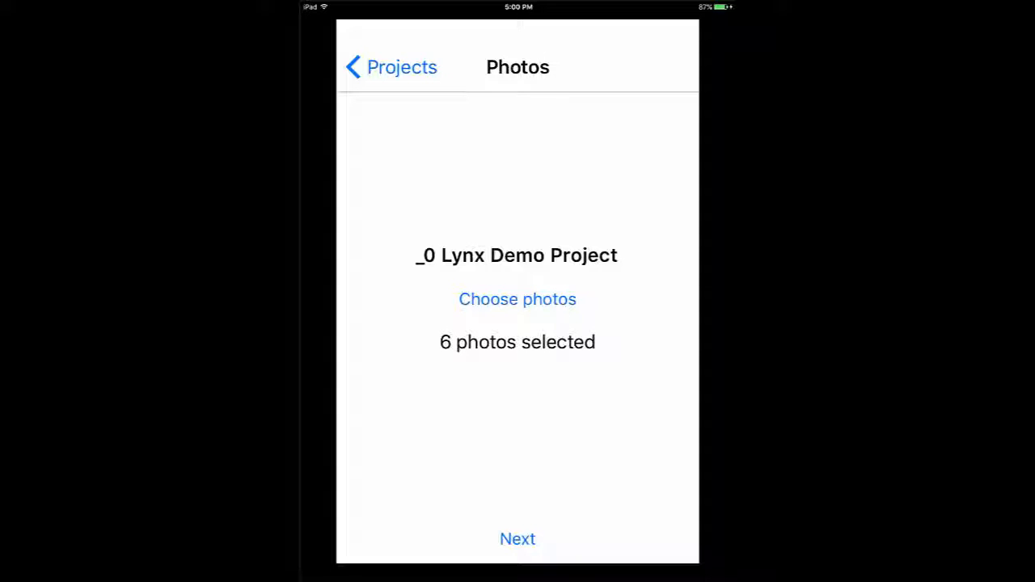
pyautogui.click(522, 547)
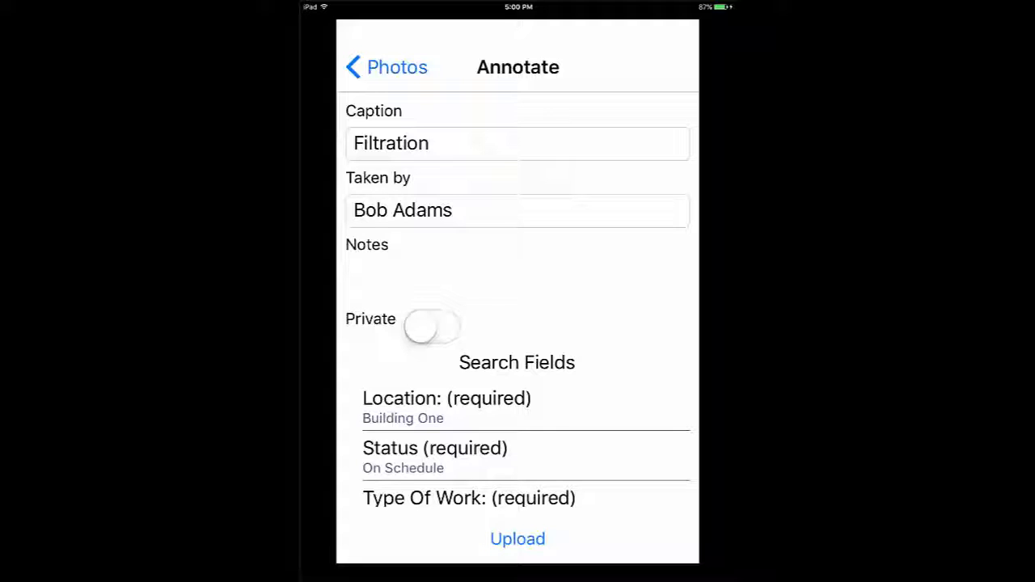
# Step: Mark the six photos Status Completed and Type Of Work Finishes, then upload them
pyautogui.click(435, 457)
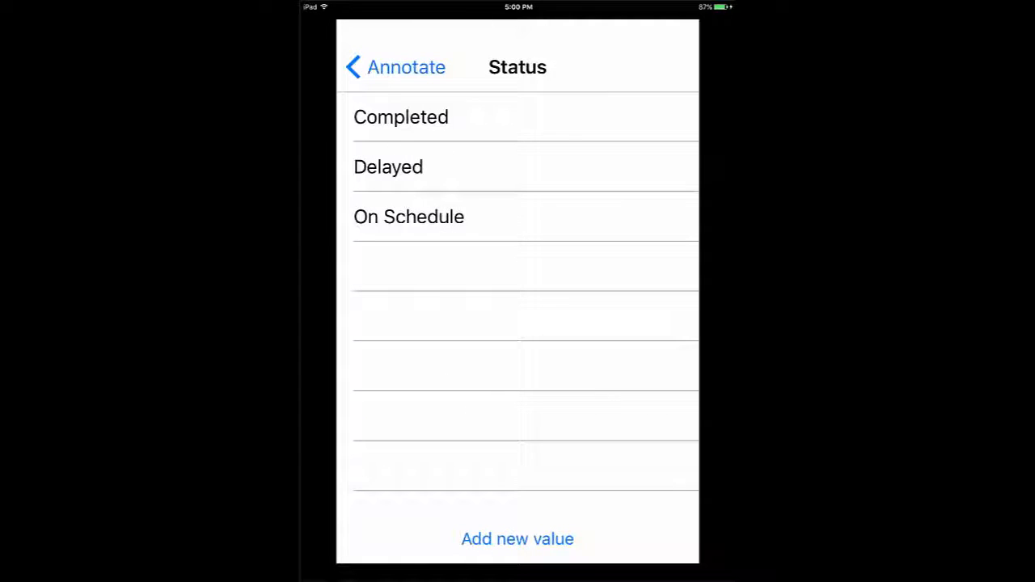
pyautogui.click(401, 118)
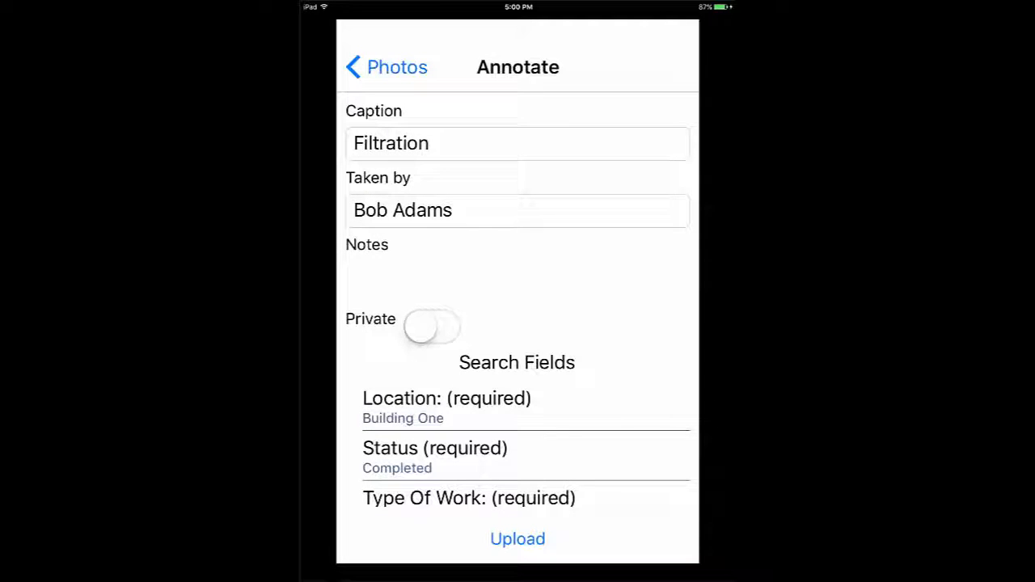
pyautogui.click(469, 498)
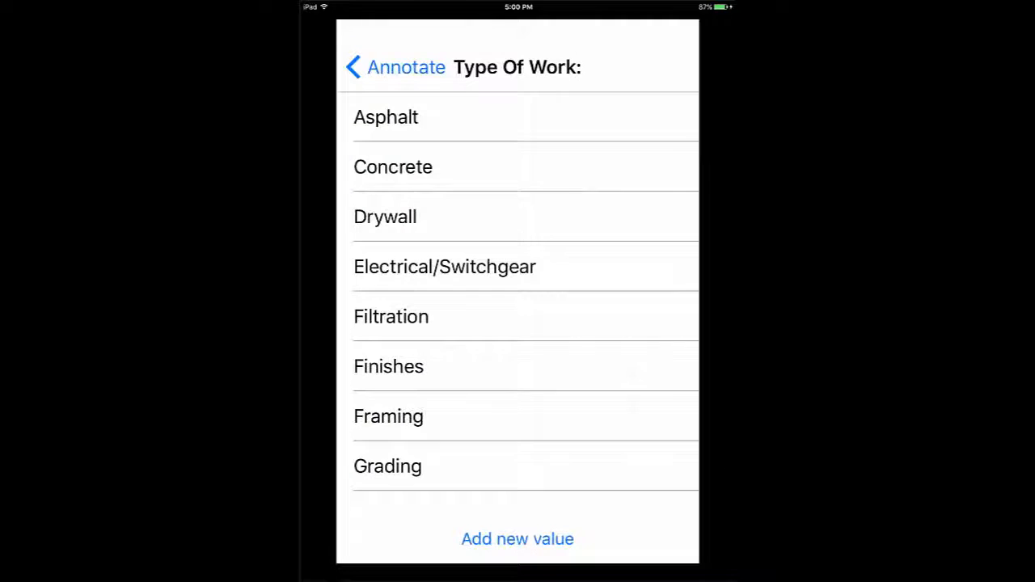
pyautogui.click(389, 366)
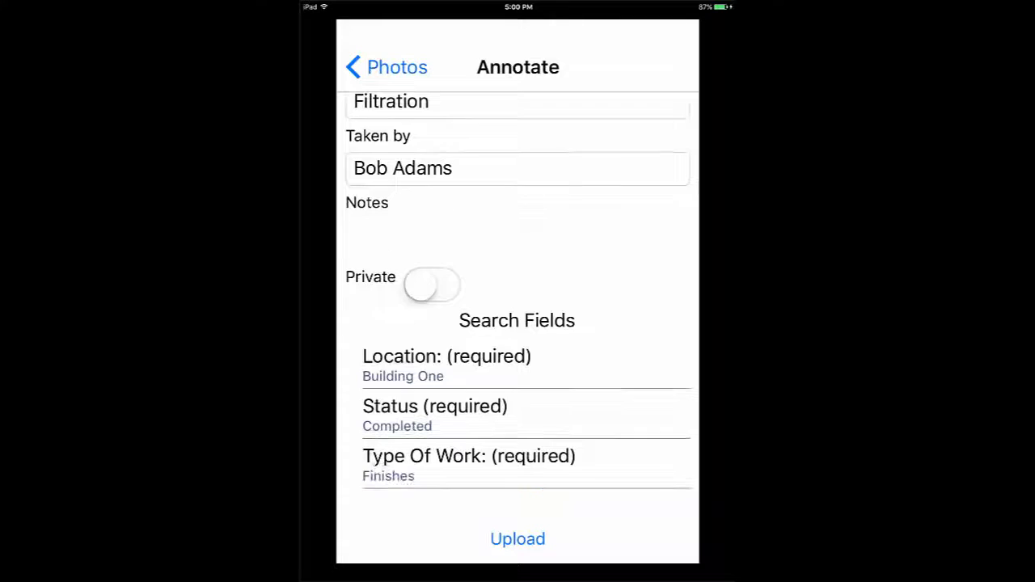
pyautogui.click(518, 539)
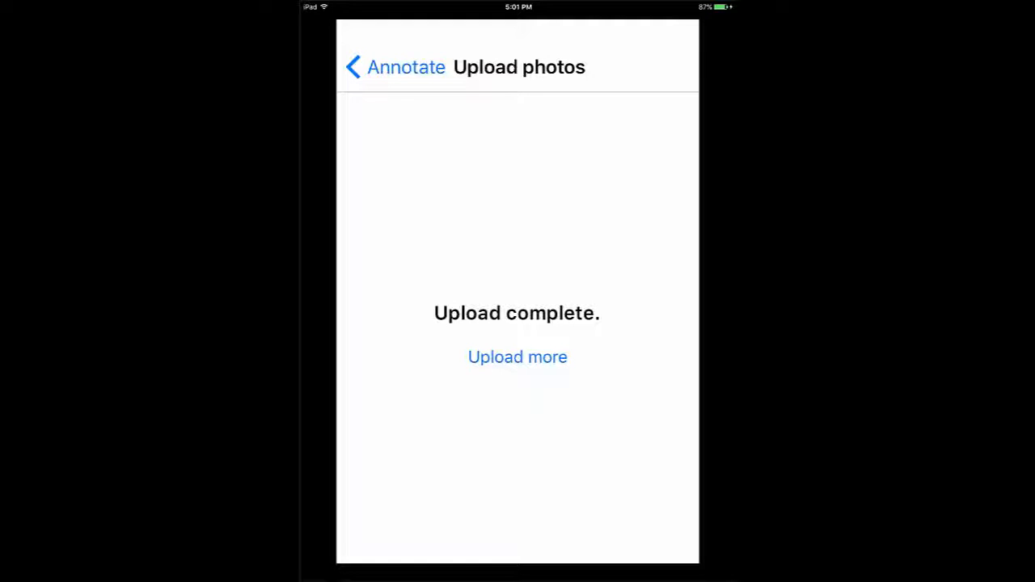
pyautogui.click(396, 67)
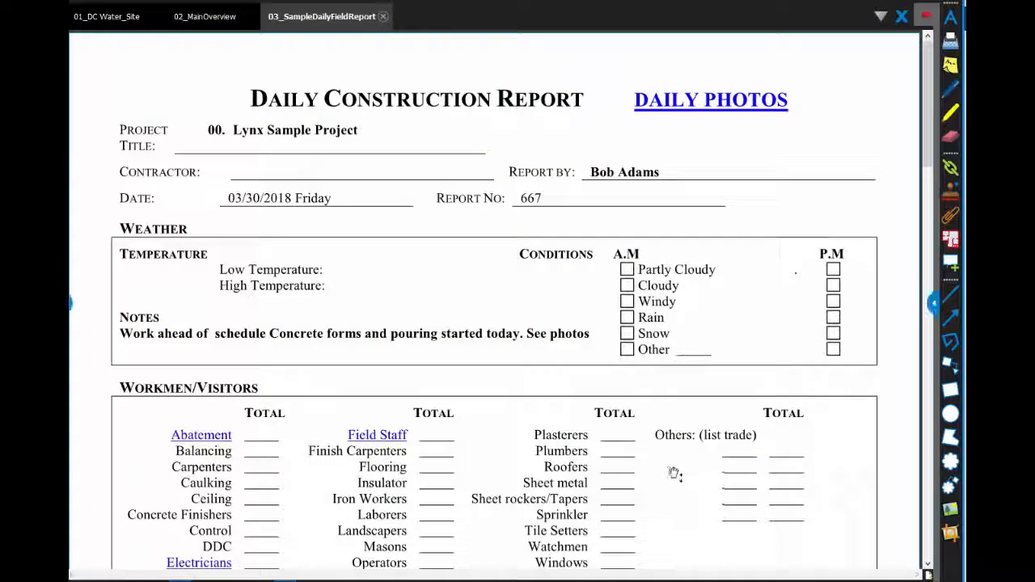
# Step: Follow the 01_DC Water_Site drawing's photo link and open the 11/24/2016 HVAC/Plumbing photo
pyautogui.click(114, 17)
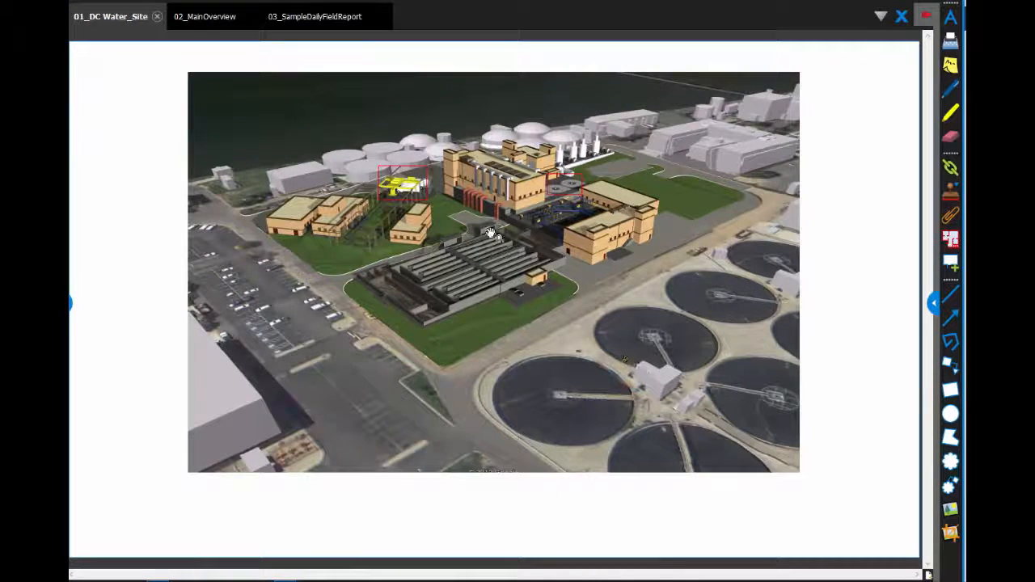
pyautogui.click(409, 187)
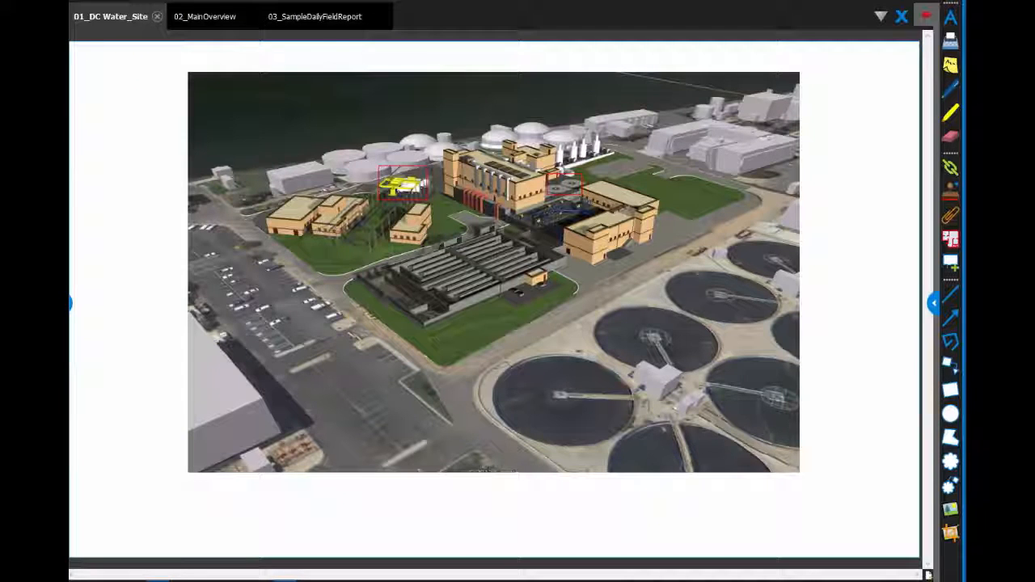
pyautogui.moveTo(130, 580)
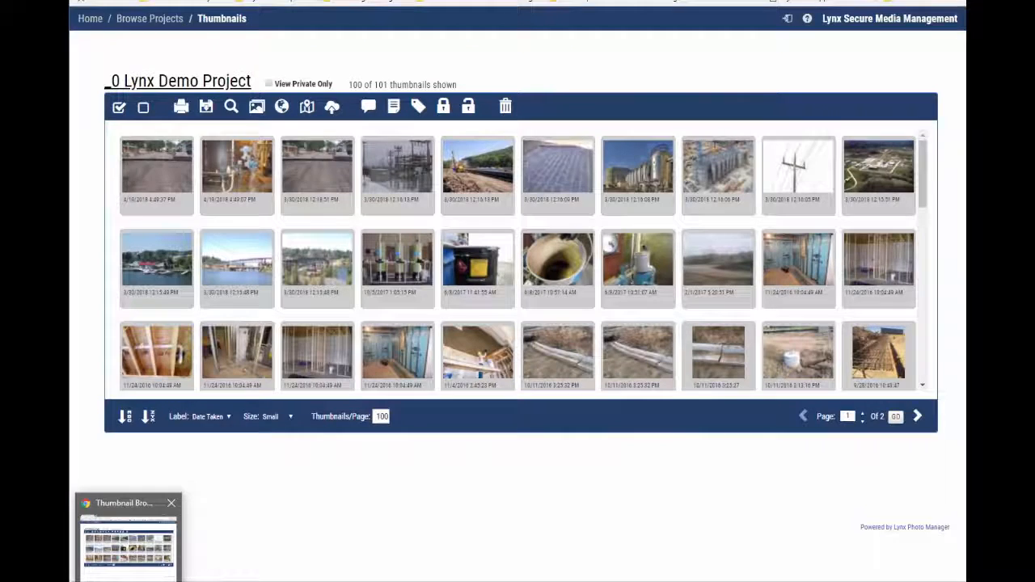
pyautogui.click(130, 546)
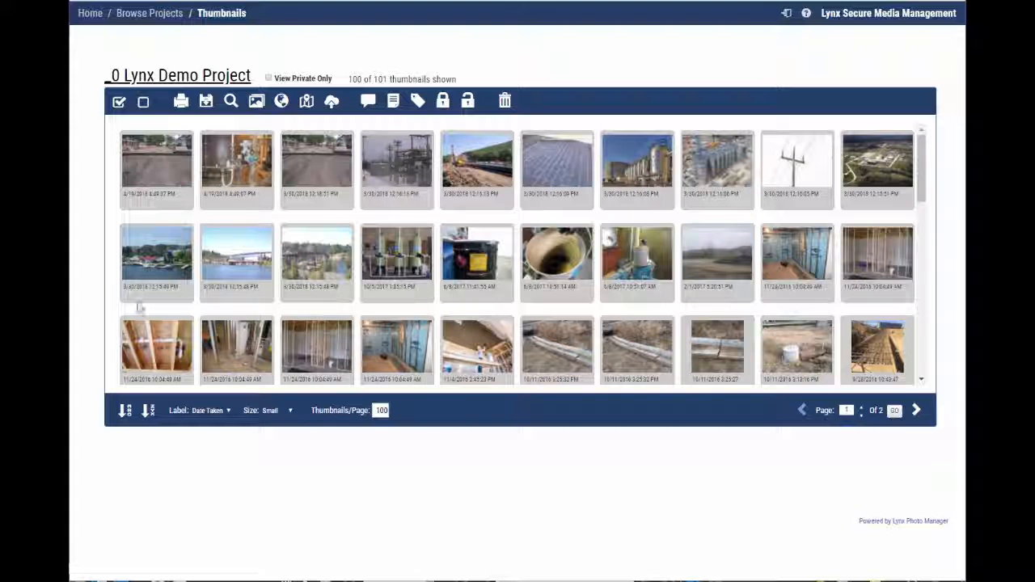
pyautogui.click(119, 102)
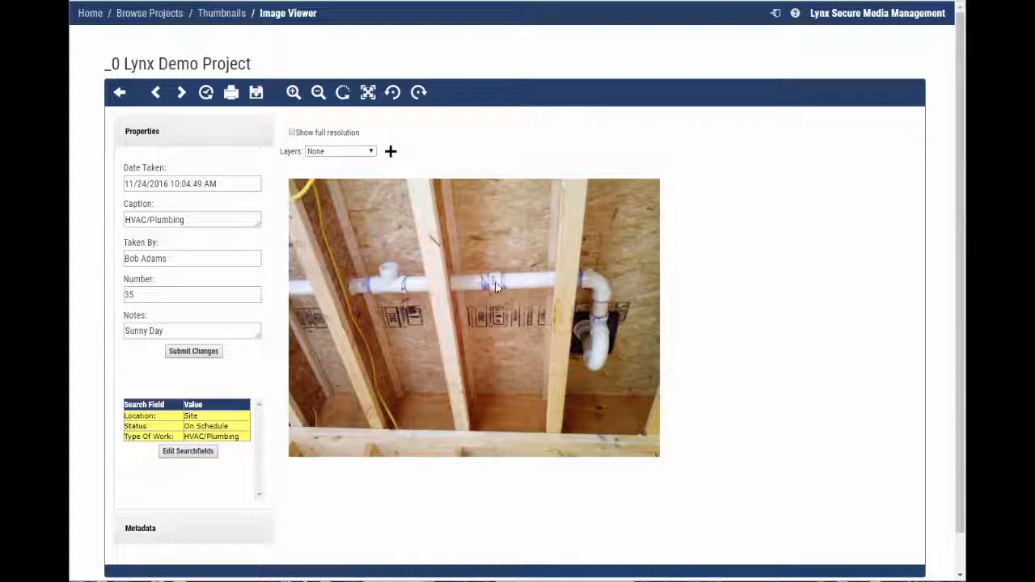
# Step: Add a layer named 'Coupling Failed Pressure Test' and circle the pipe coupling with an ellipse
pyautogui.click(391, 153)
pyautogui.write('Coupling Failed Pres')
pyautogui.write('sure Test')
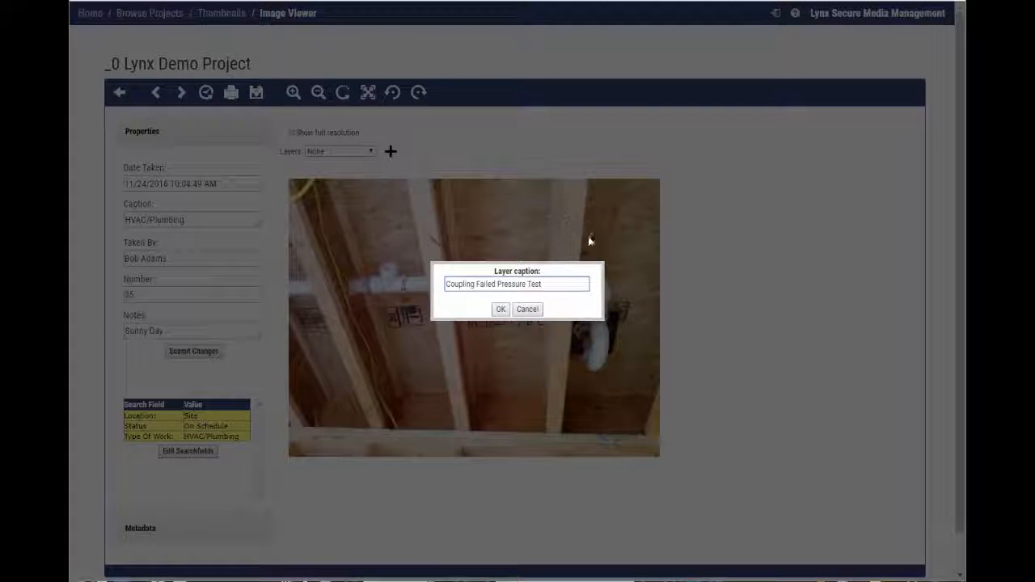
pyautogui.click(501, 309)
pyautogui.click(317, 179)
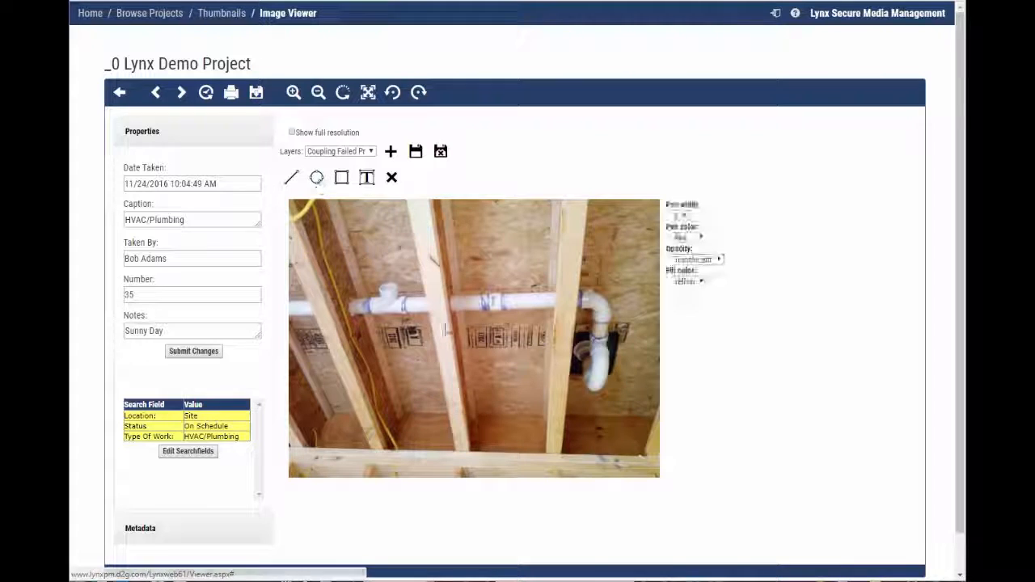
pyautogui.moveTo(486, 288)
pyautogui.mouseDown()
pyautogui.moveTo(508, 330)
pyautogui.moveTo(529, 326)
pyautogui.moveTo(498, 307)
pyautogui.mouseUp()
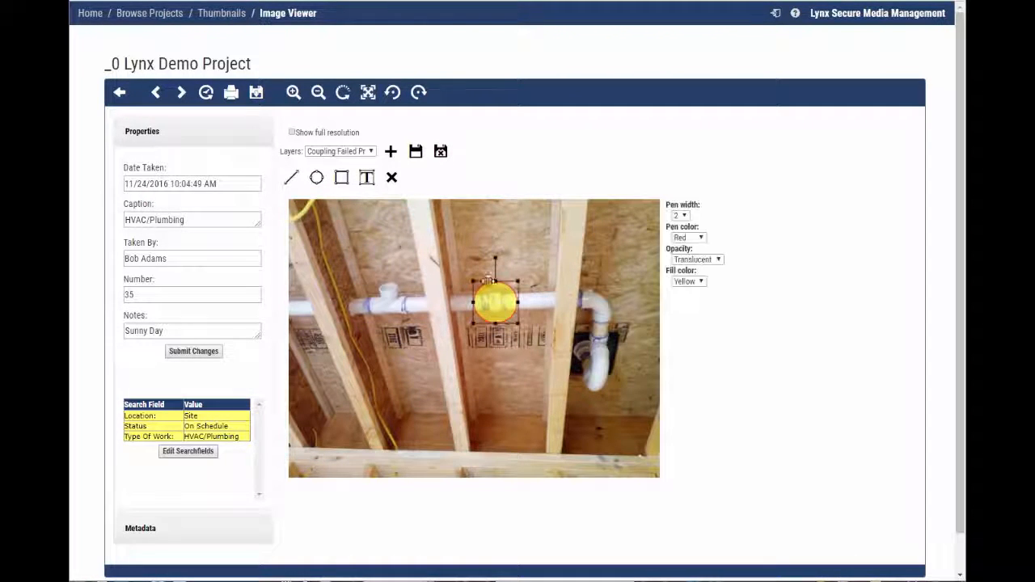
# Step: Add a red line and the note 'Coupling failed pressure test, must be replaced by 05/05/1', then save
pyautogui.click(292, 178)
pyautogui.moveTo(434, 261); pyautogui.dragTo(474, 292)
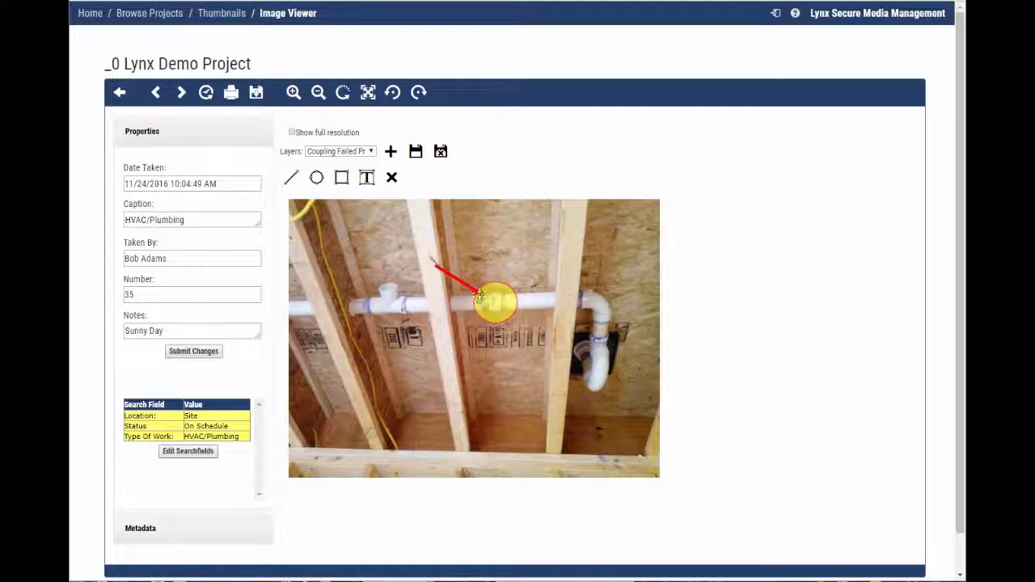
pyautogui.click(367, 178)
pyautogui.click(330, 240)
pyautogui.write('Coupling failed pressure test, must be replaced by 05/05/18')
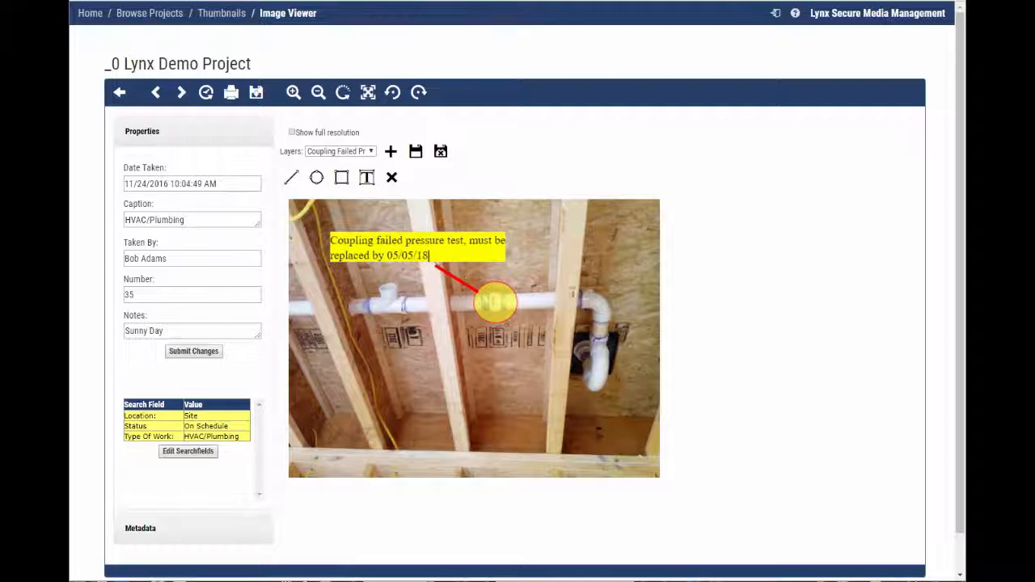
pyautogui.click(461, 242)
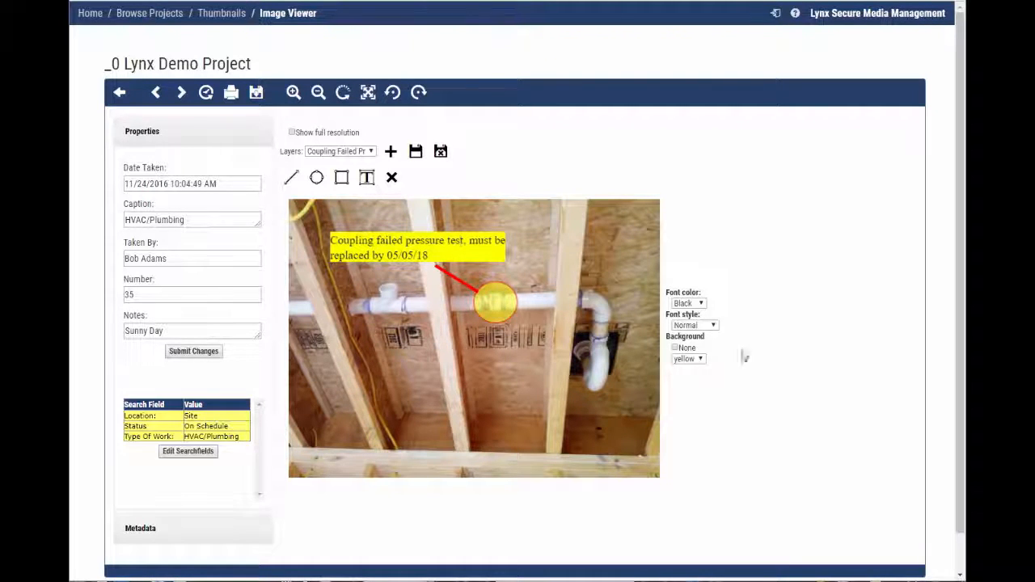
pyautogui.click(416, 151)
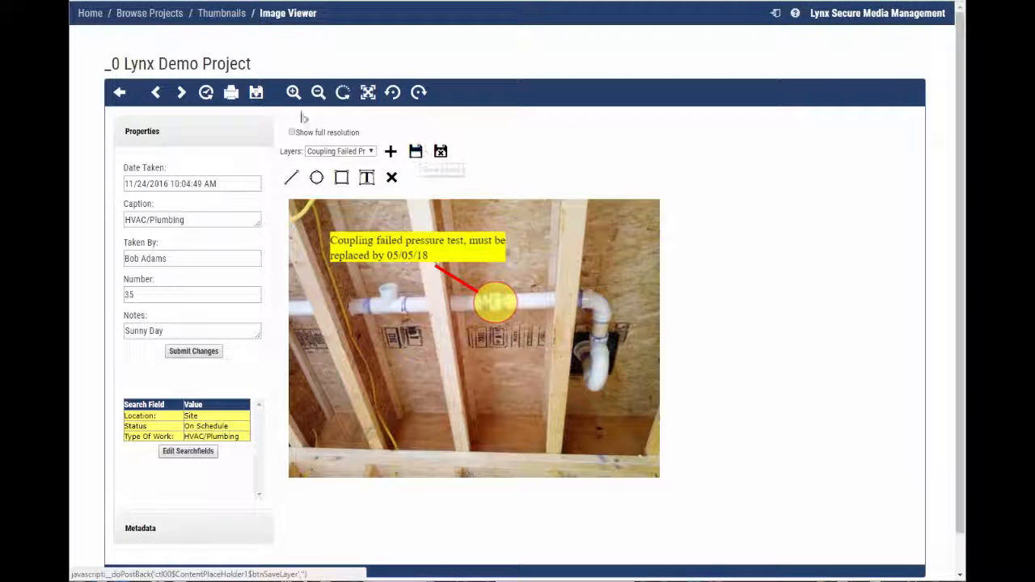
pyautogui.click(239, 15)
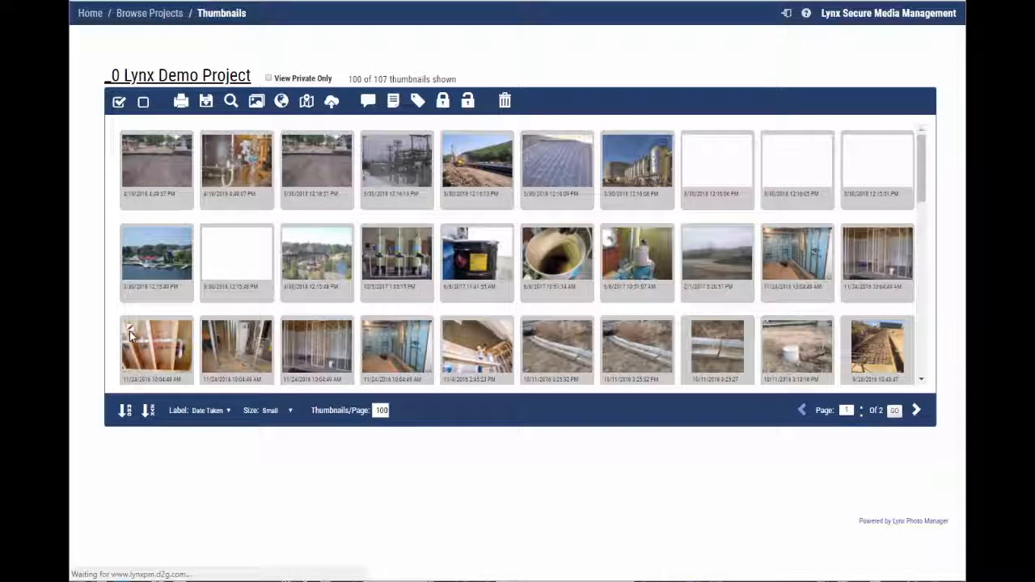
# Step: Select four third-row framing photos and create a shareable link for them
pyautogui.click(171, 322)
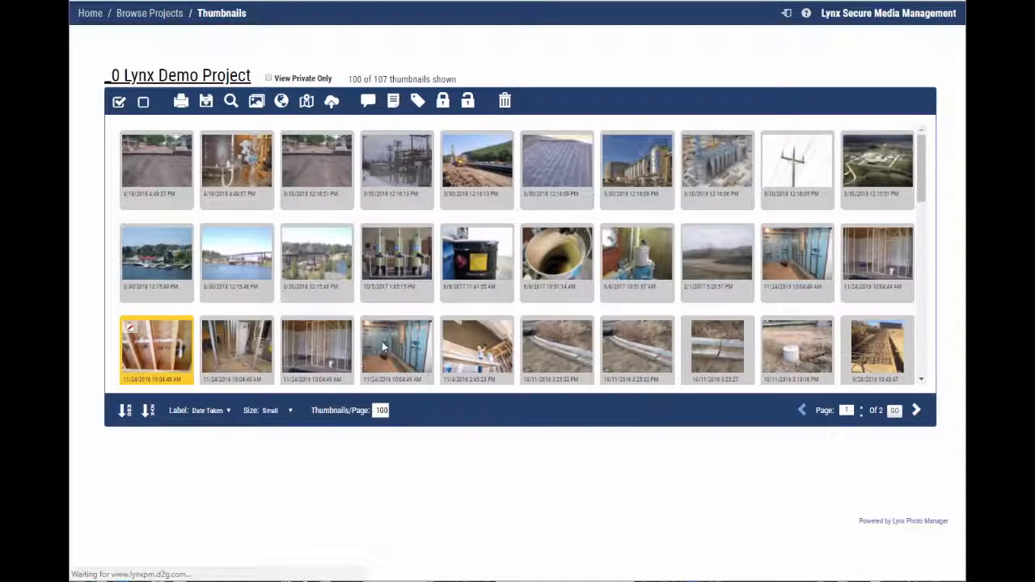
pyautogui.keyDown('shift'); pyautogui.click(419, 368); pyautogui.keyUp('shift')
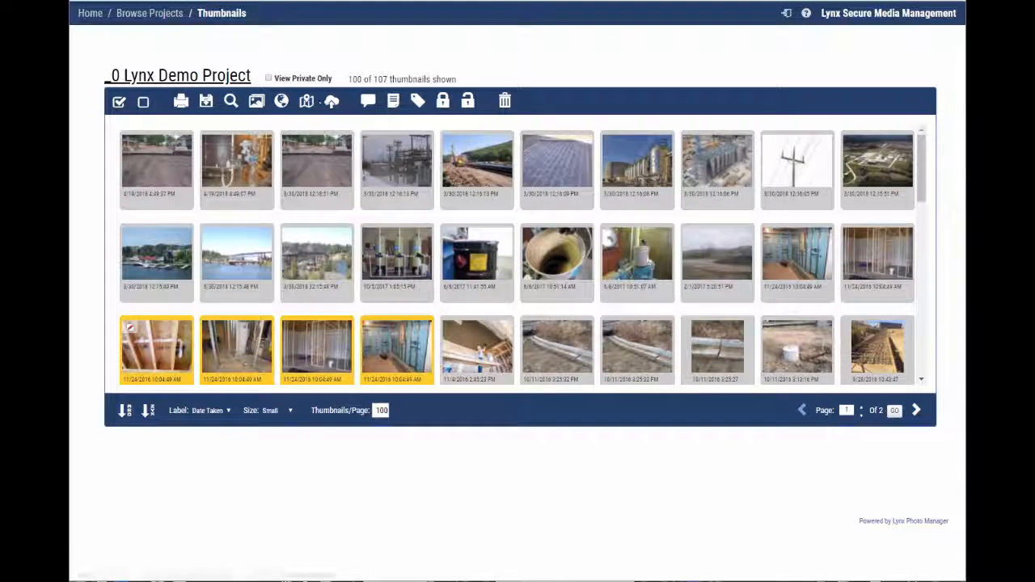
pyautogui.click(282, 104)
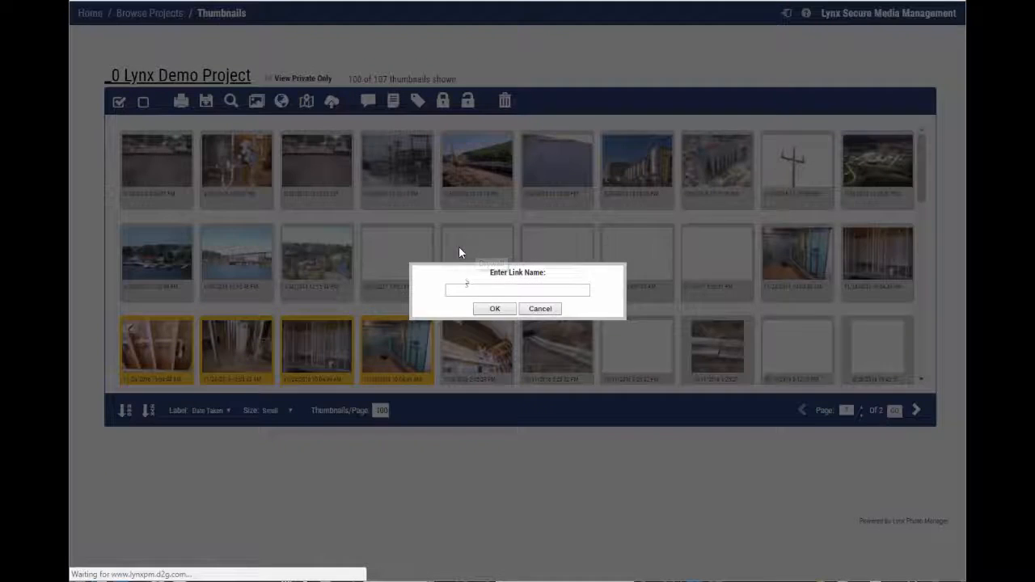
# Step: Name the link after the recipient and start an email containing it from Home
pyautogui.click(467, 289)
pyautogui.write('VP')
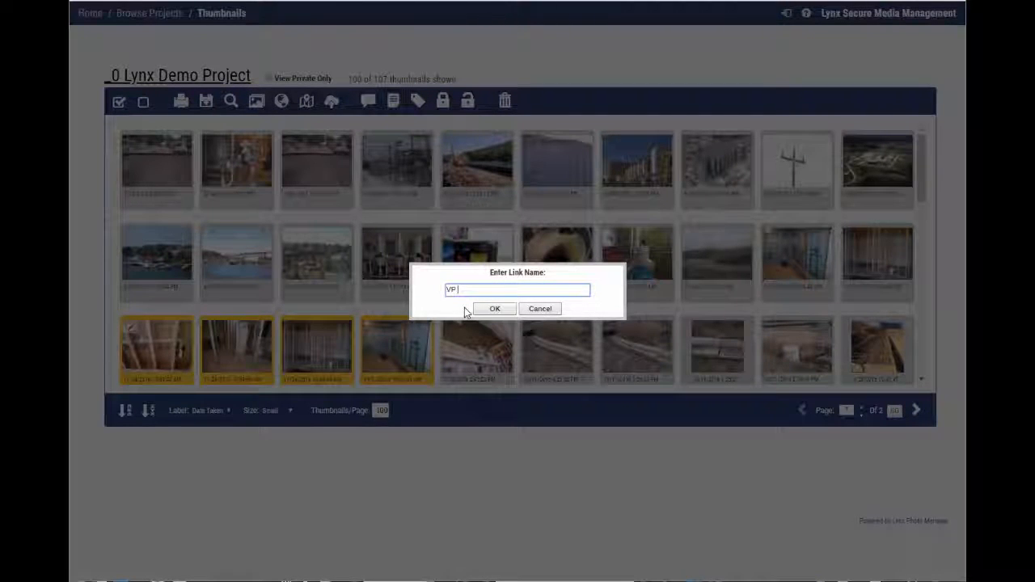
pyautogui.press('Return')
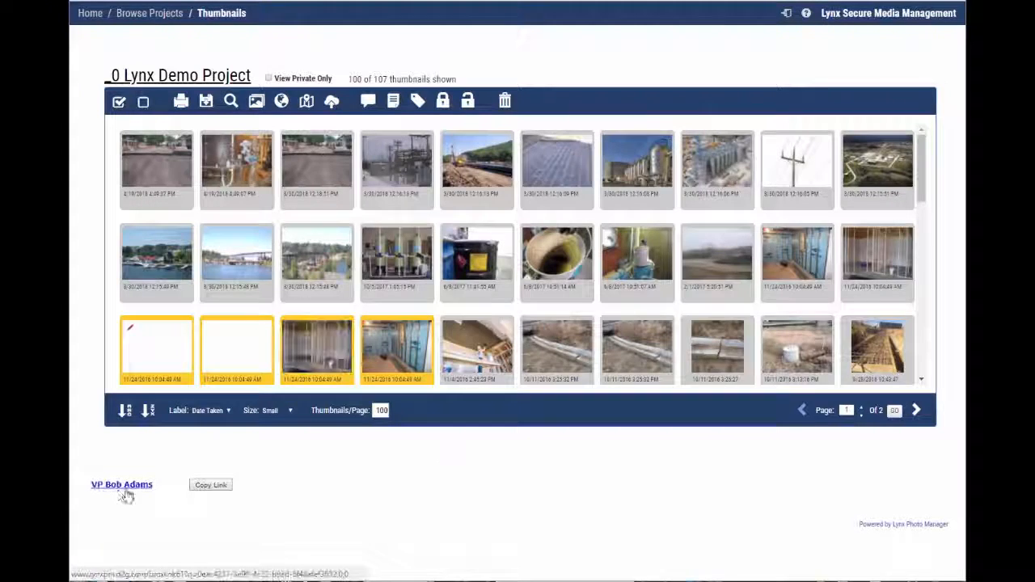
pyautogui.click(89, 14)
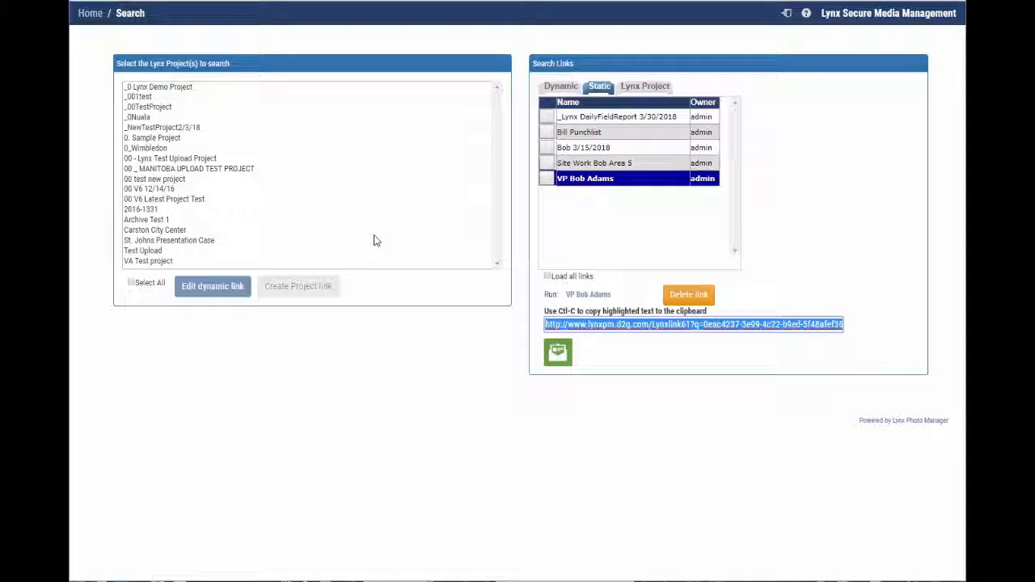
pyautogui.click(558, 361)
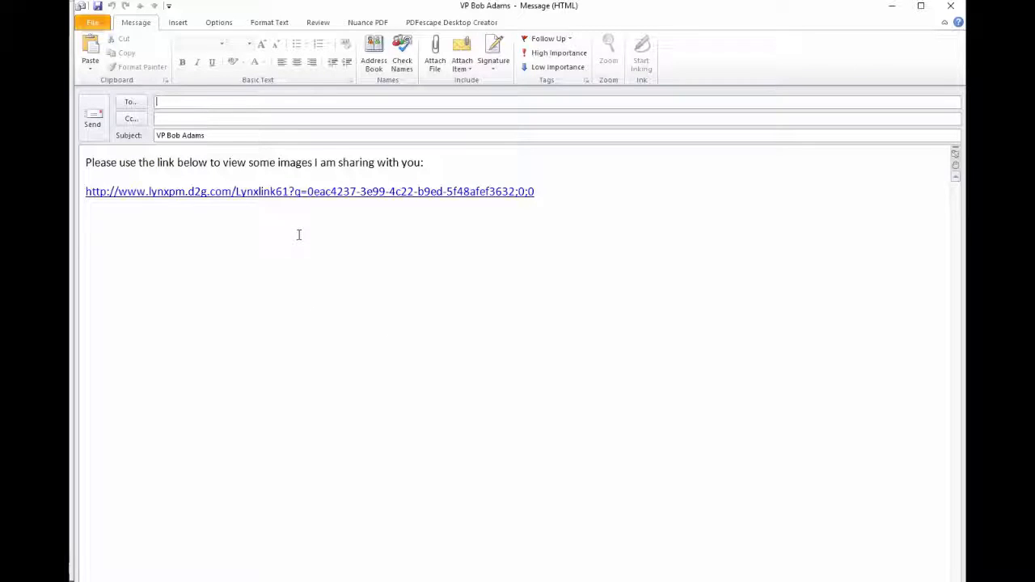
# Step: Email the link to the autocompleted contact, then open the received link to the four shared photos
pyautogui.write('ba')
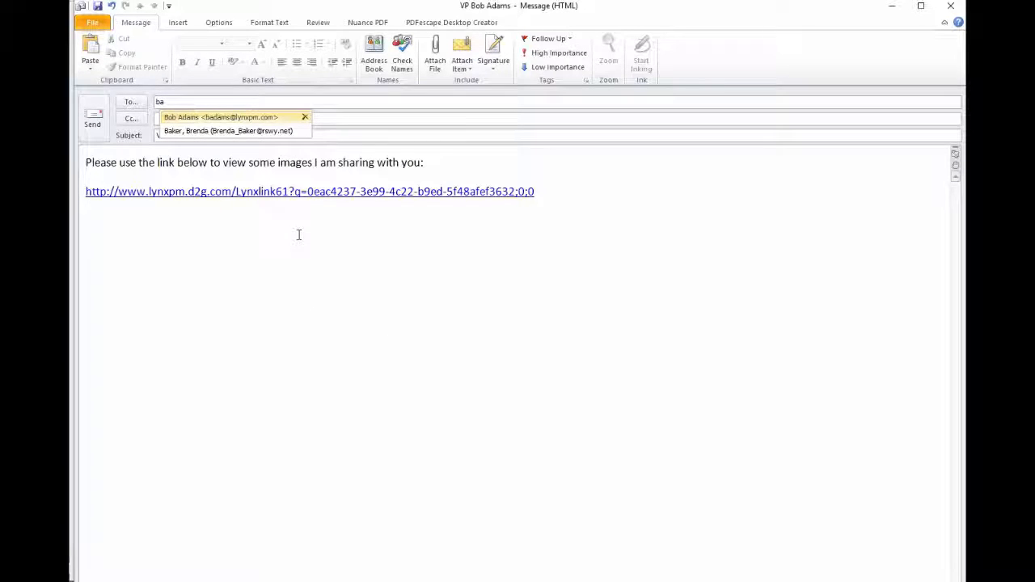
pyautogui.click(173, 117)
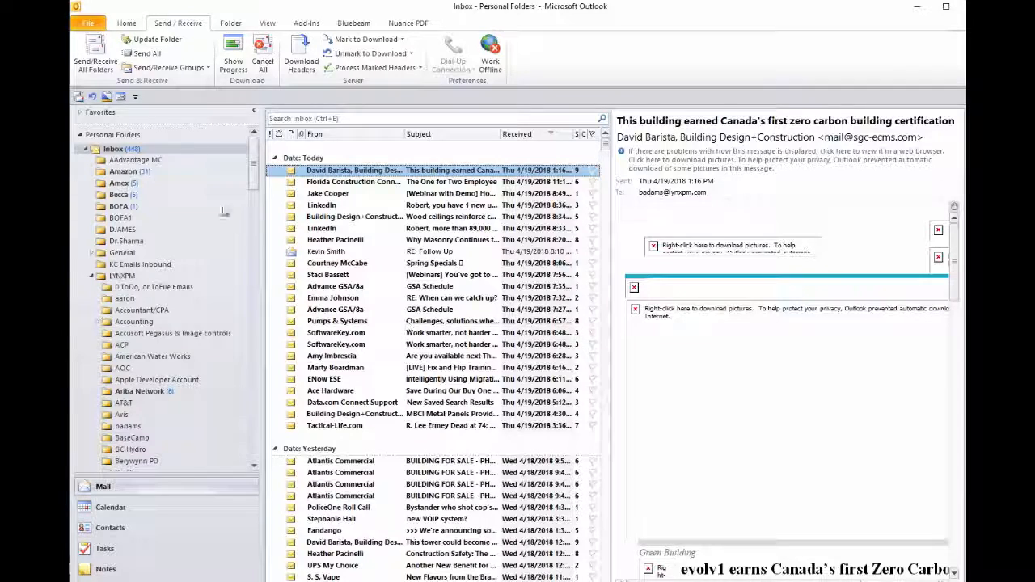
pyautogui.click(97, 64)
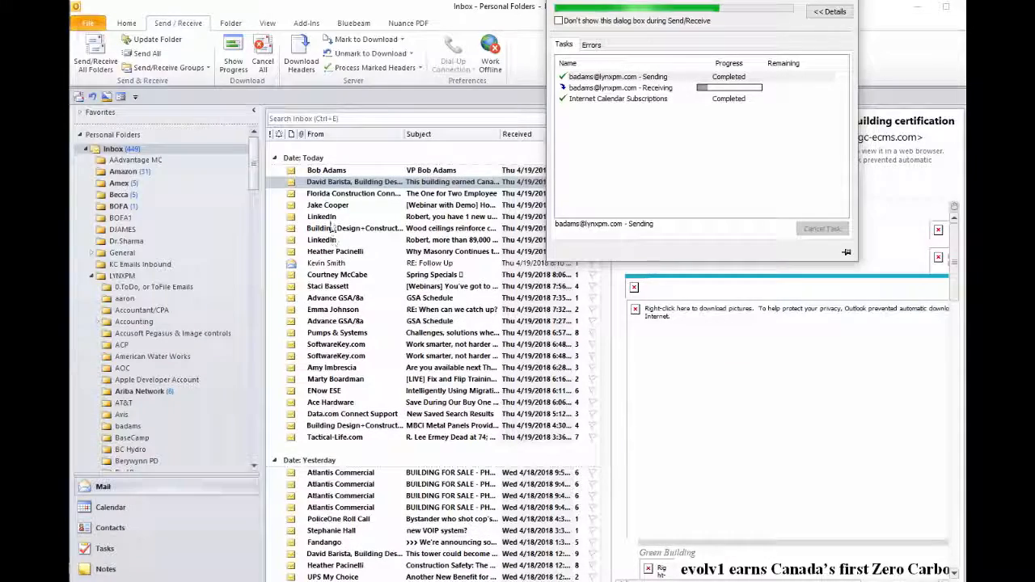
pyautogui.click(327, 170)
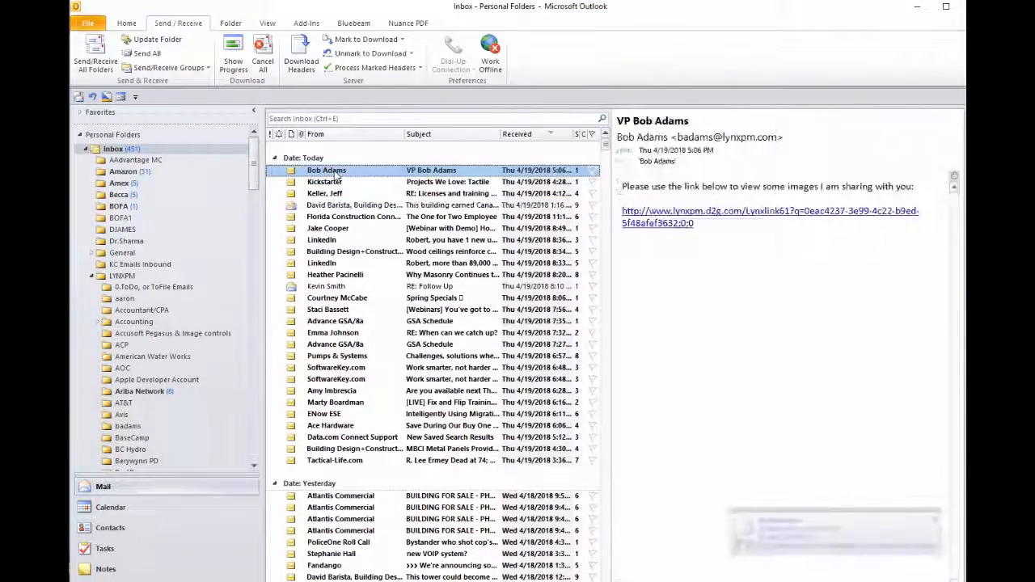
pyautogui.click(679, 215)
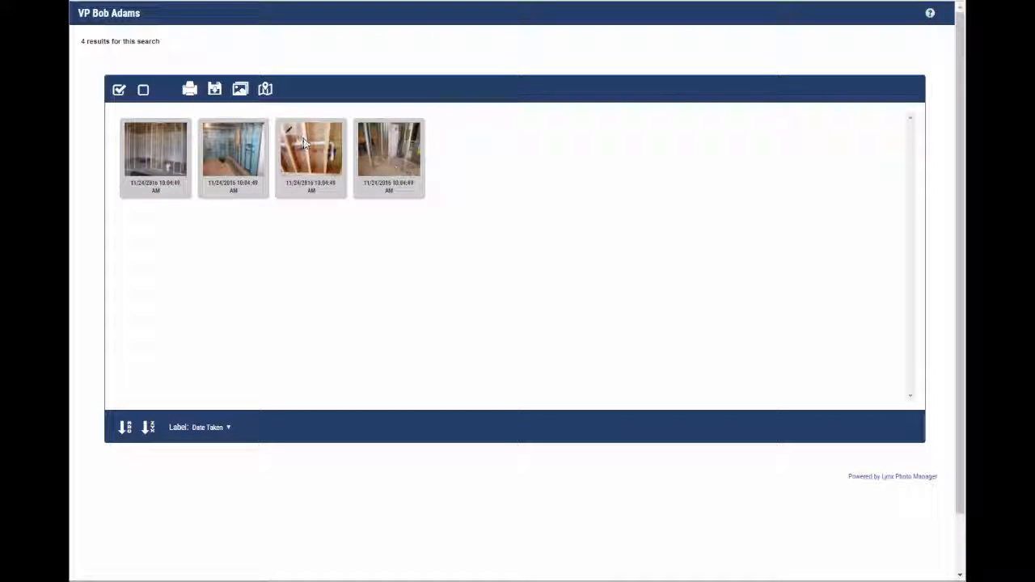
pyautogui.click(119, 90)
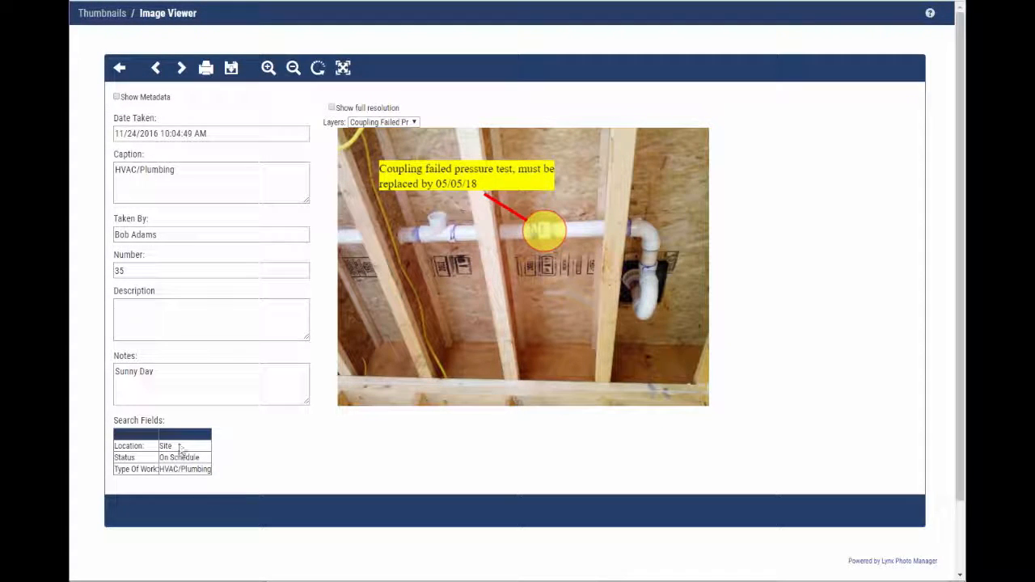
pyautogui.click(102, 13)
pyautogui.doubleClick(150, 146)
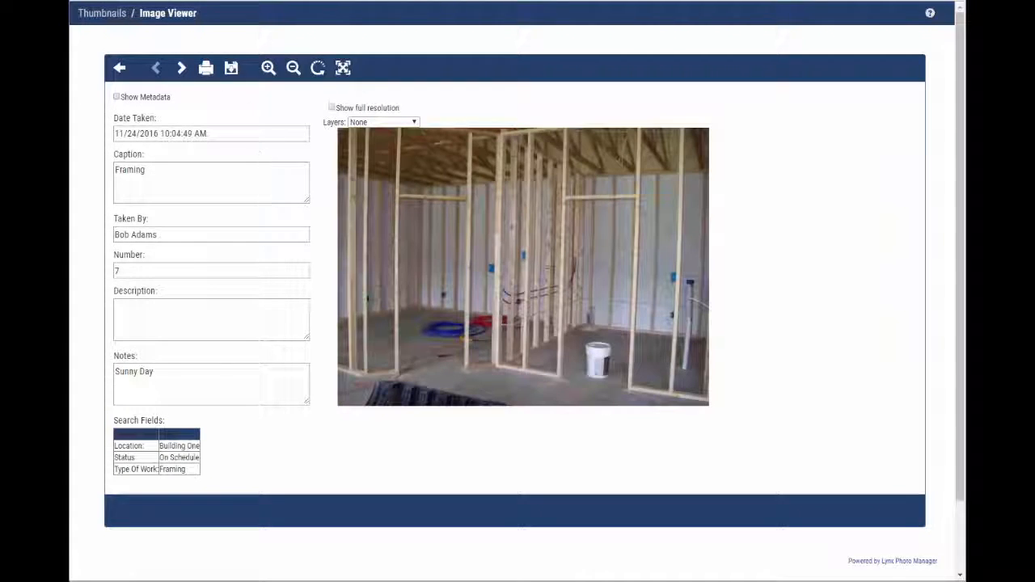
pyautogui.click(181, 68)
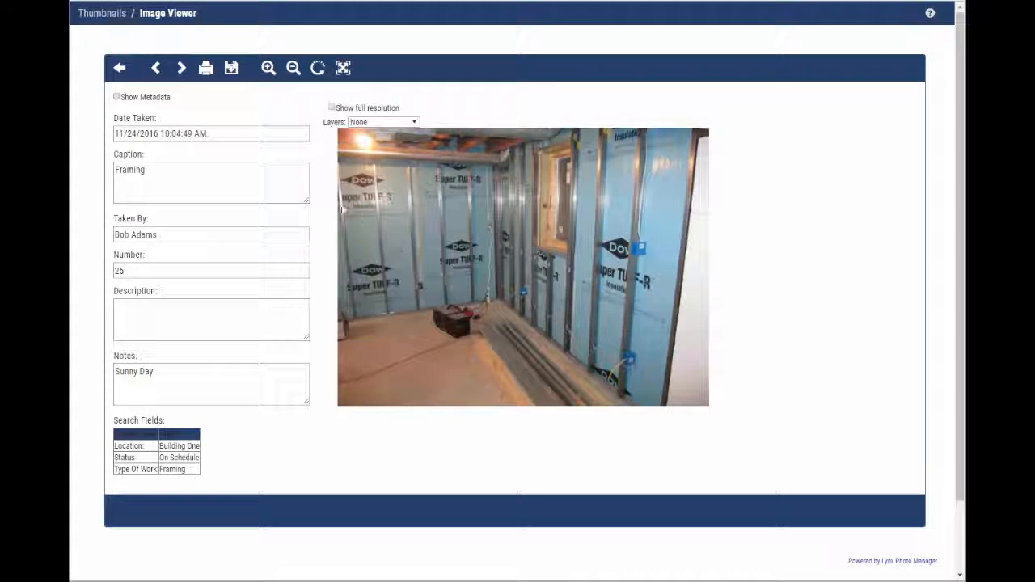
pyautogui.click(97, 12)
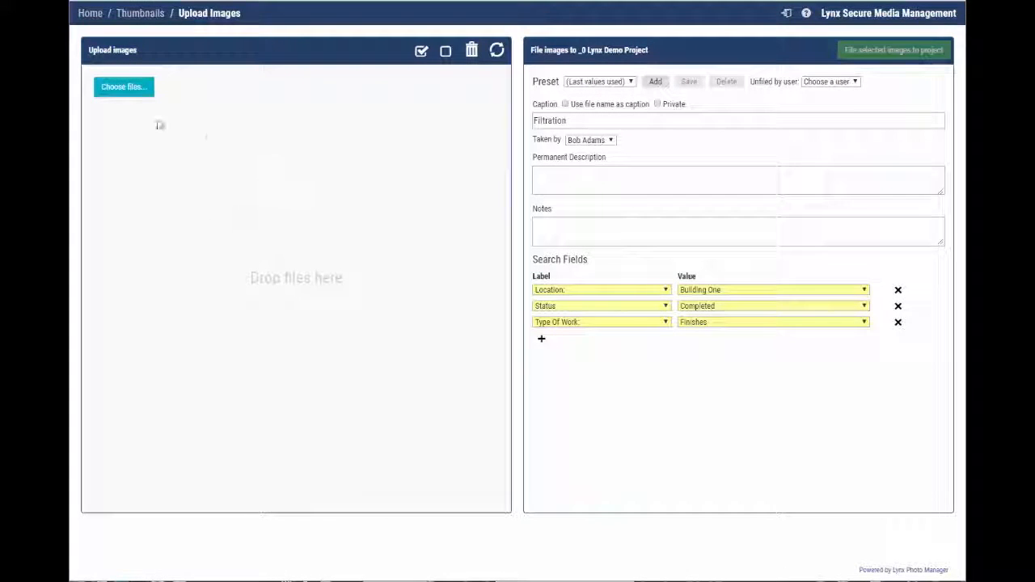
# Step: Upload the video file, tick it and file it into the _0 Lynx Demo Project
pyautogui.click(142, 91)
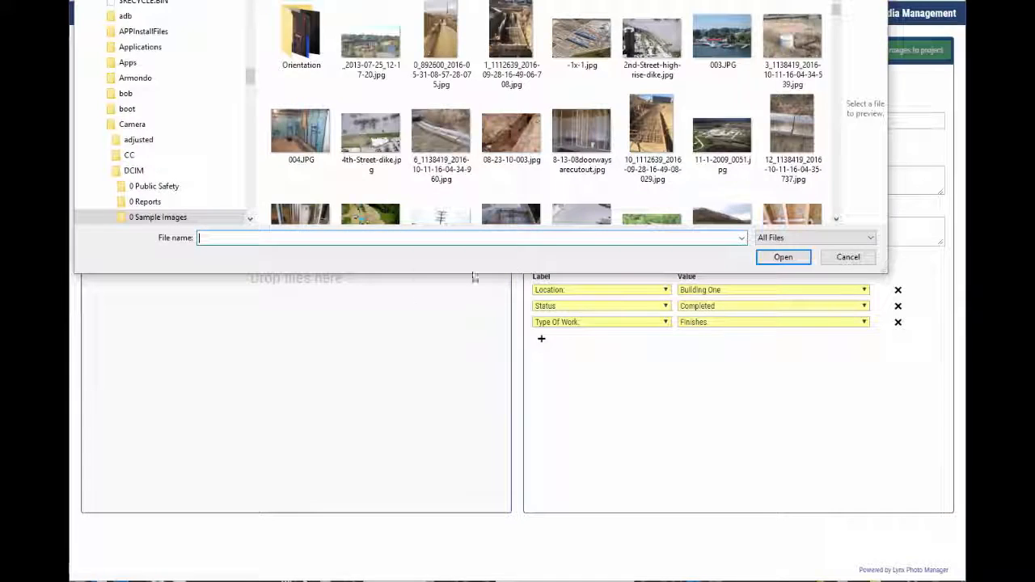
pyautogui.moveTo(836, 10); pyautogui.dragTo(838, 154)
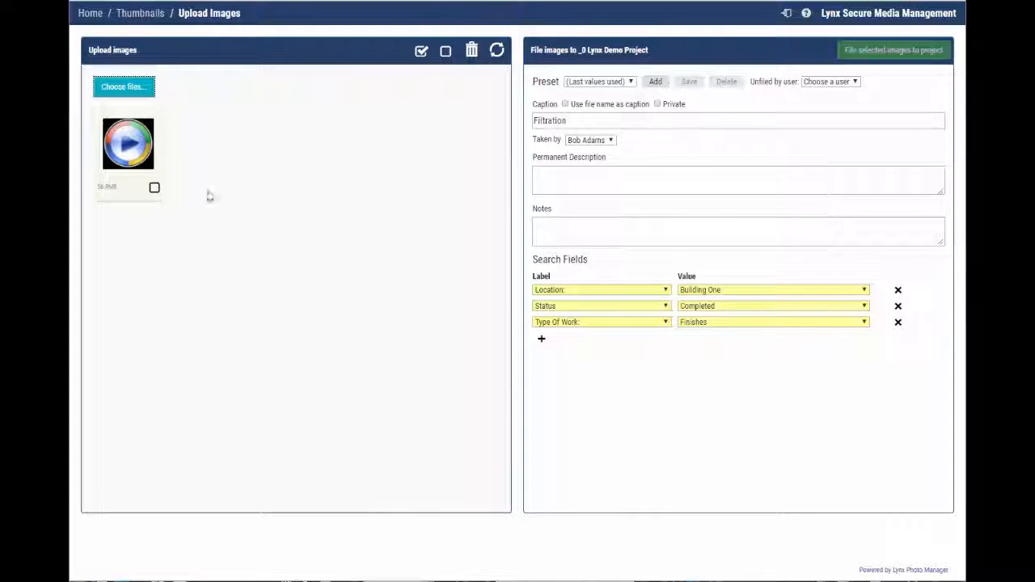
pyautogui.click(154, 187)
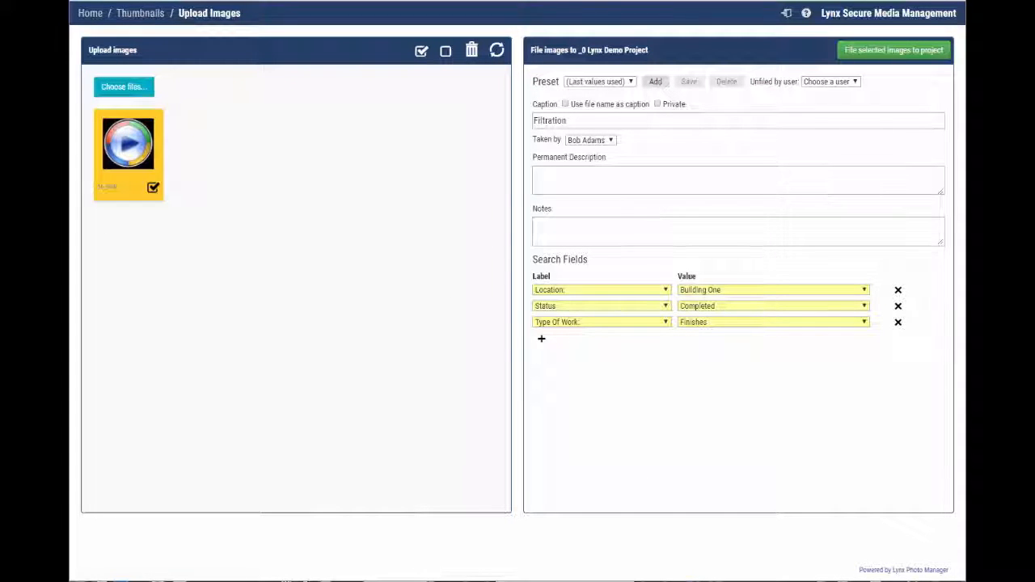
pyautogui.click(895, 50)
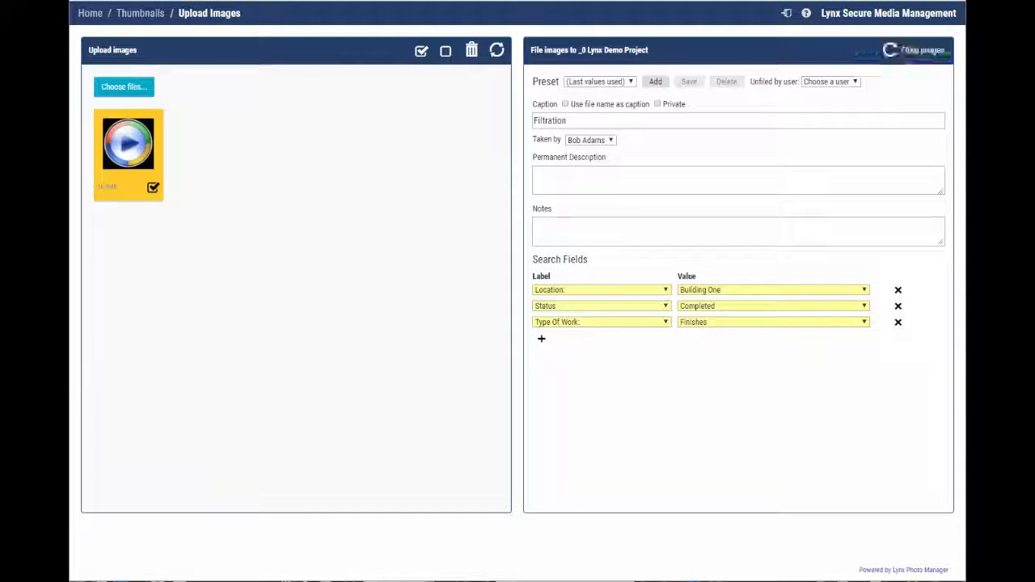
pyautogui.click(140, 14)
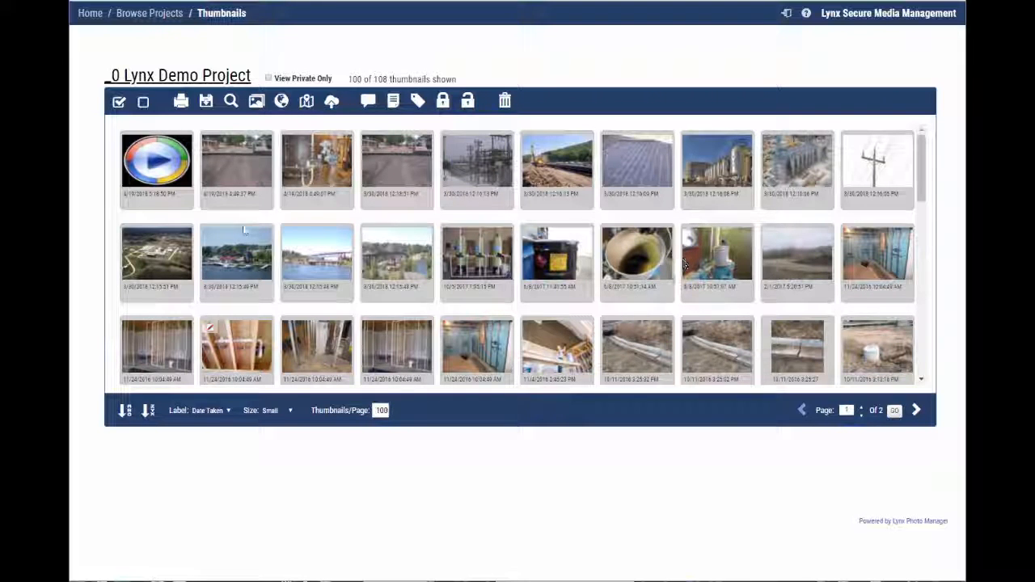
pyautogui.doubleClick(160, 173)
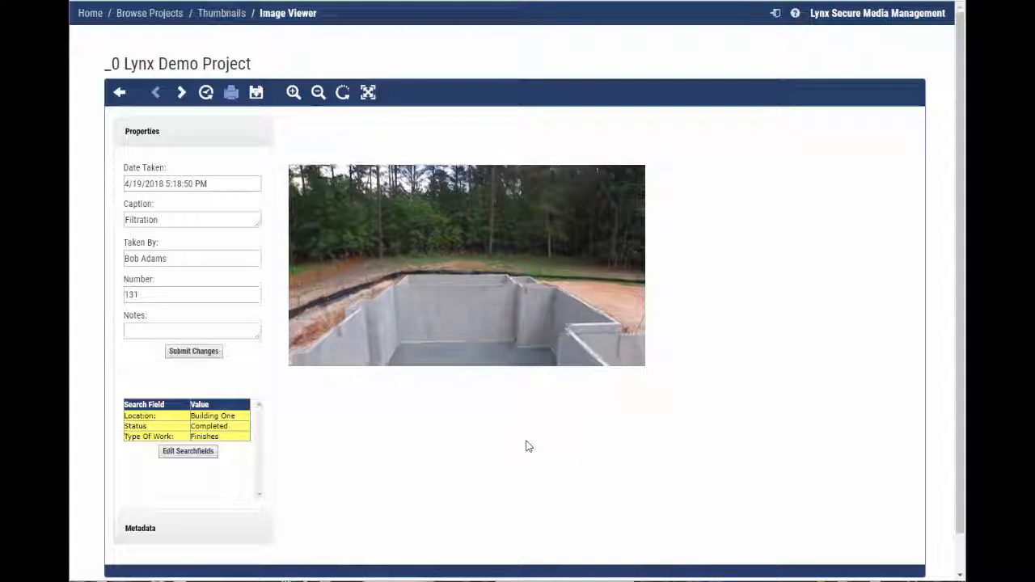
pyautogui.moveTo(635, 364)
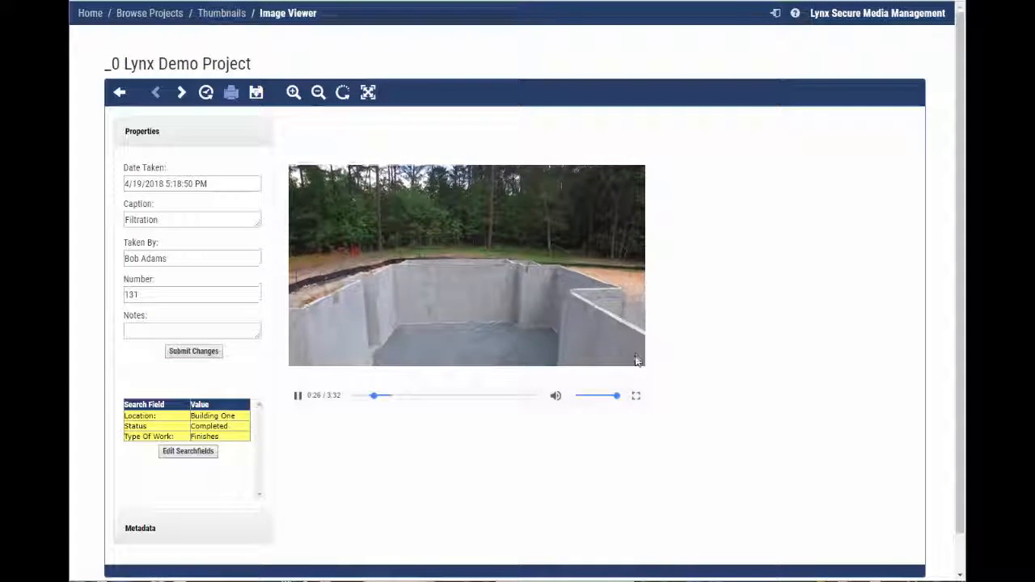
pyautogui.click(636, 395)
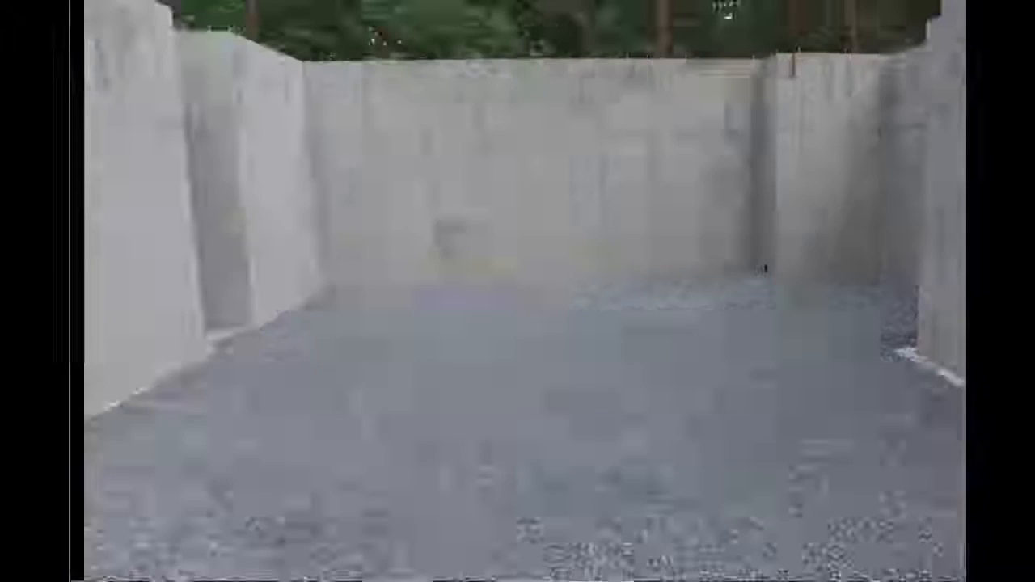
pyautogui.press('Escape')
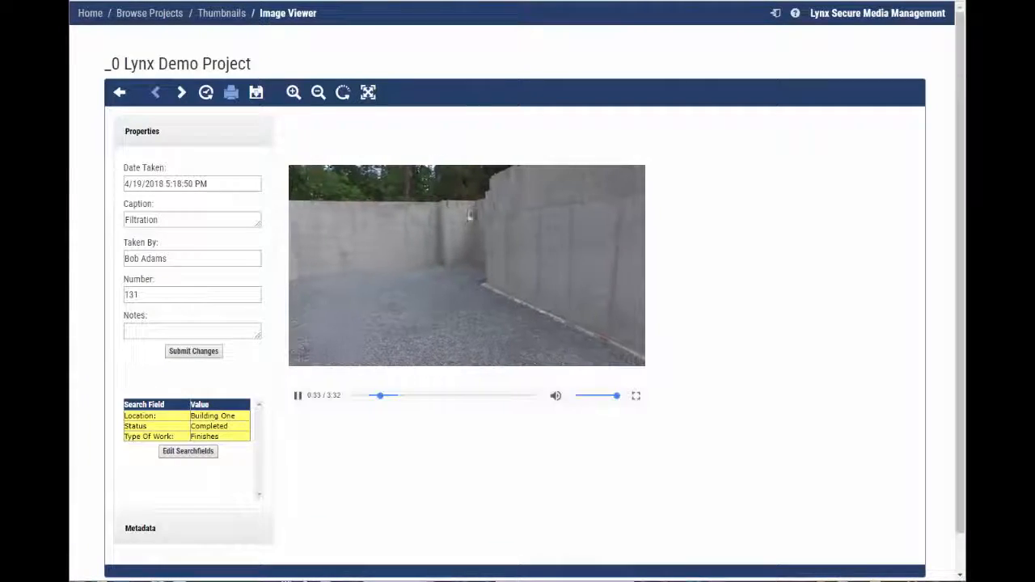
pyautogui.click(297, 396)
pyautogui.click(423, 396)
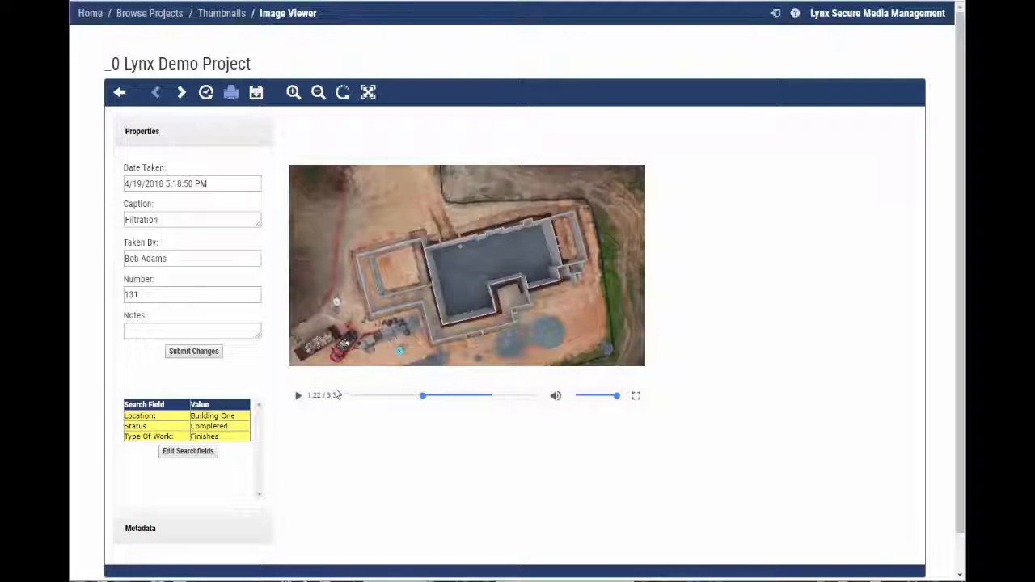
pyautogui.click(299, 397)
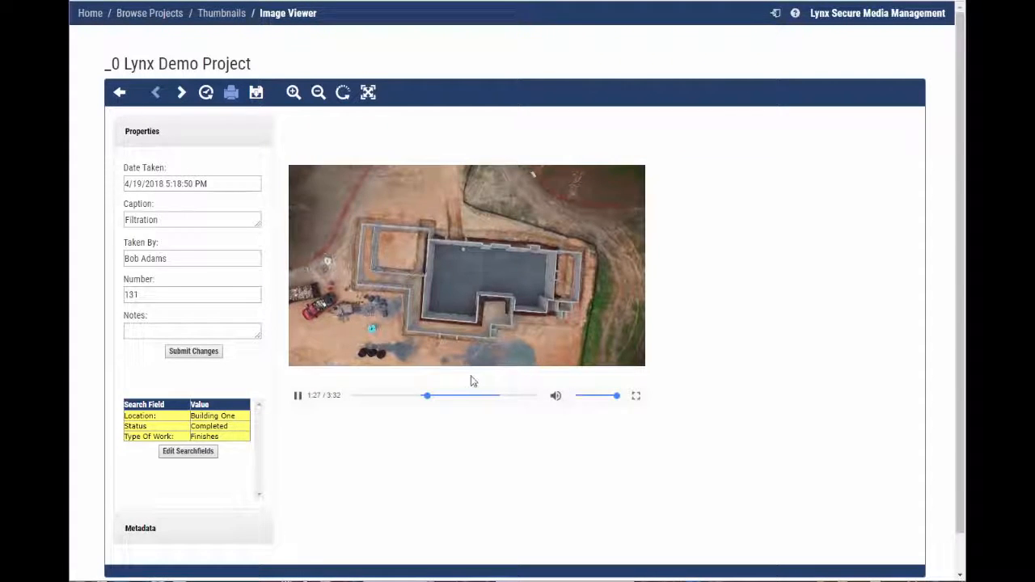
pyautogui.click(299, 398)
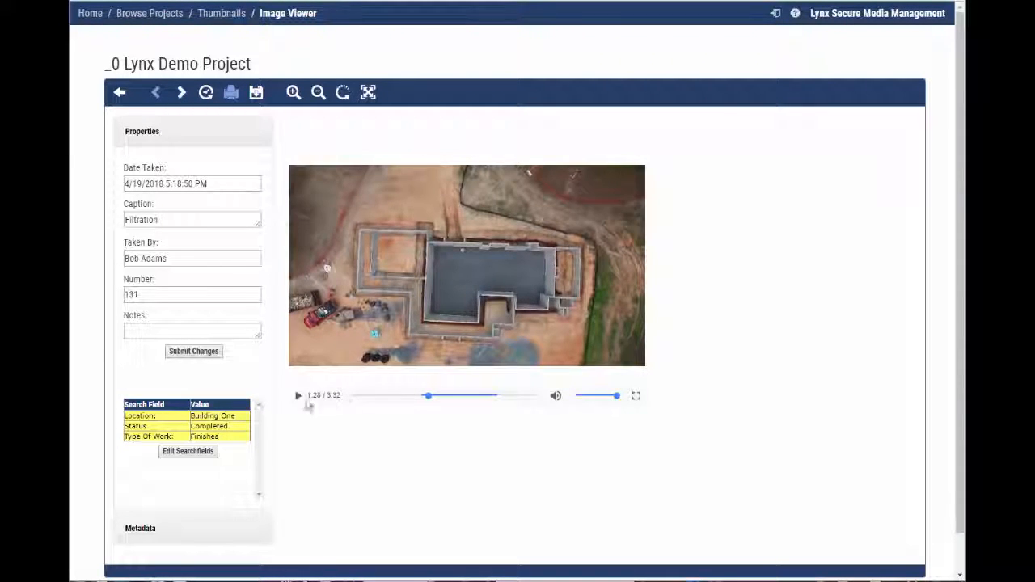
pyautogui.click(236, 14)
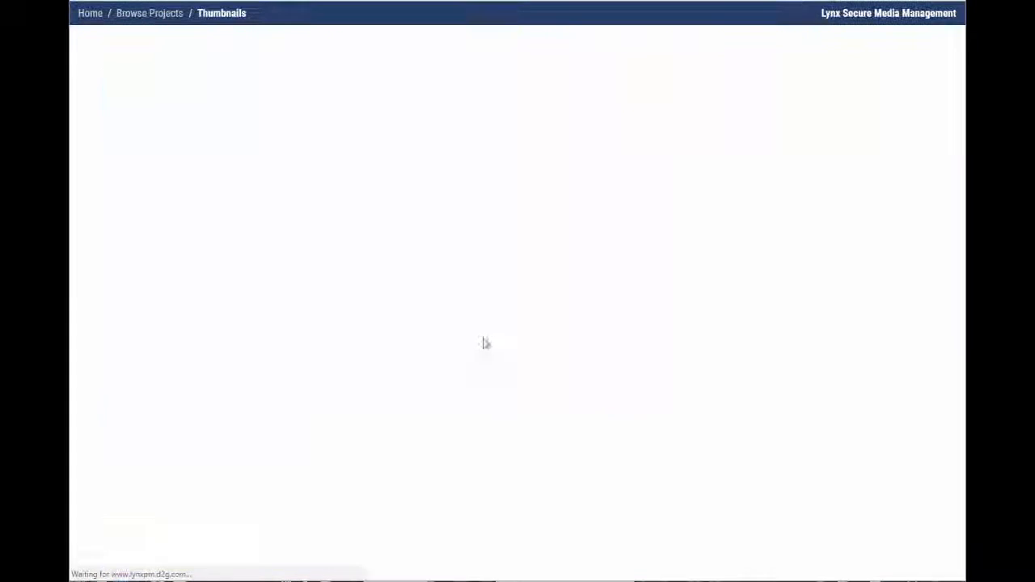